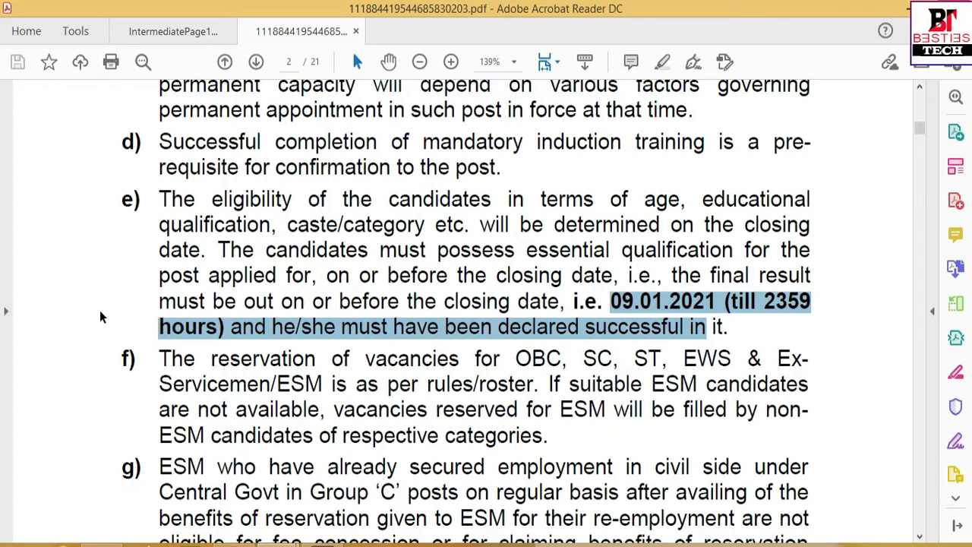
Examine the service liability clause and the state-wise list of examination centre cities on page 3 of the notification
scroll(33, 399, "down", 10)
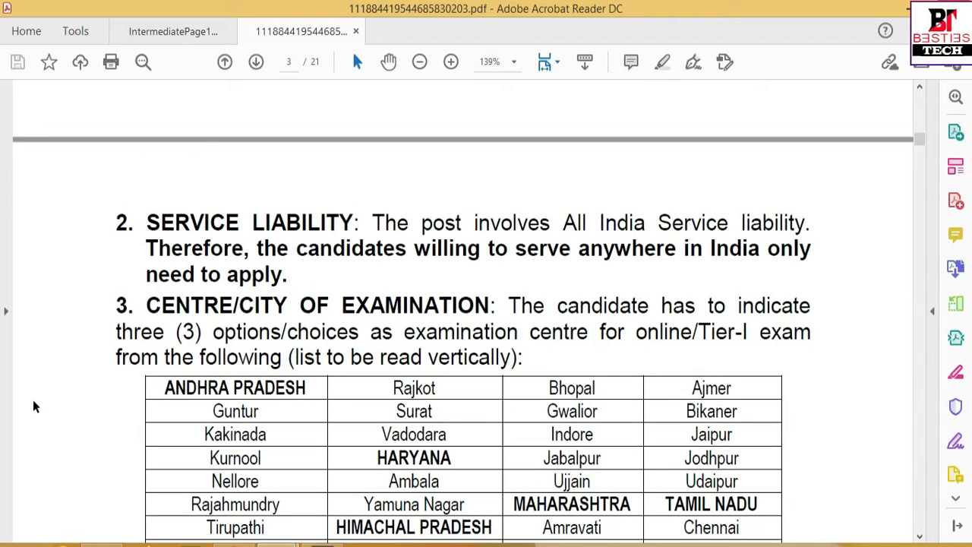
scroll(32, 399, "down", 1)
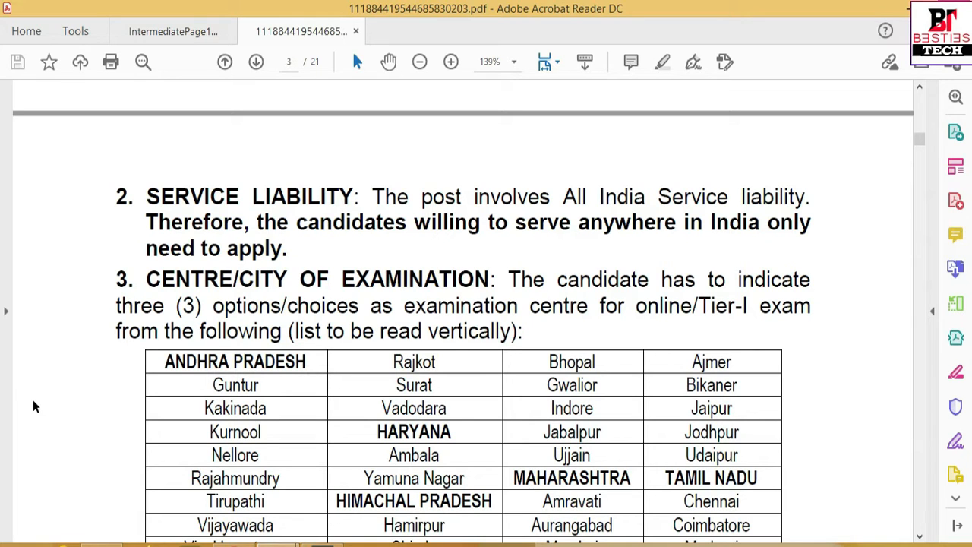
scroll(32, 399, "down", 1)
scroll(33, 404, "down", 1)
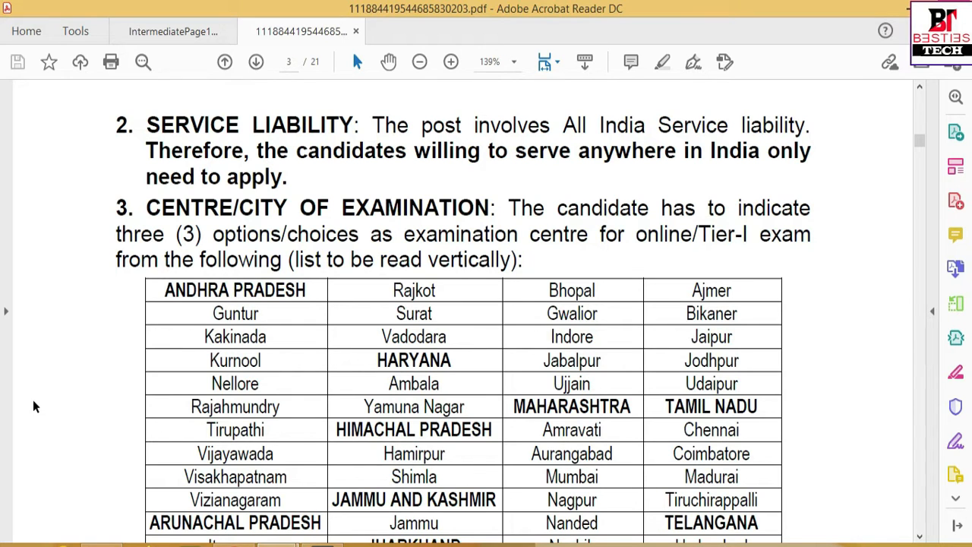
scroll(33, 405, "down", 1)
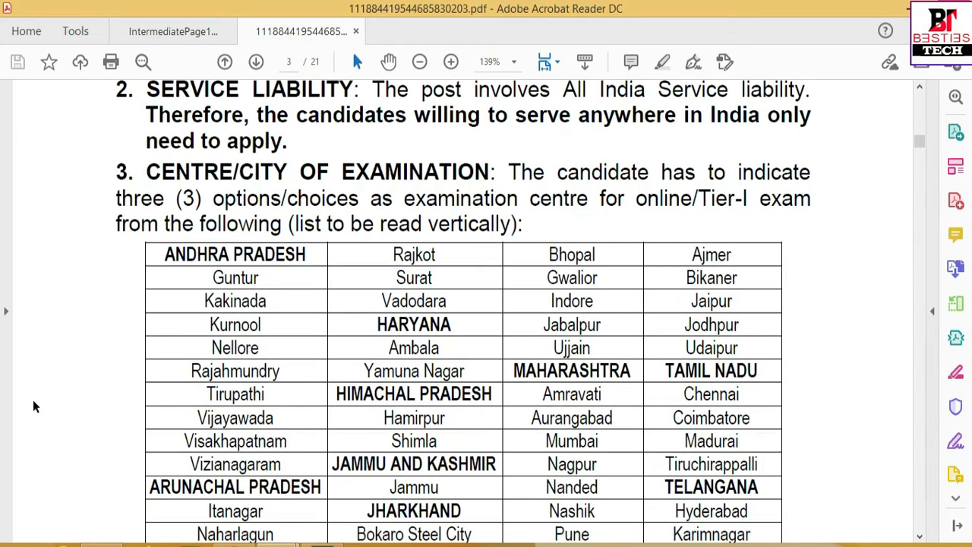
scroll(34, 406, "up", 1)
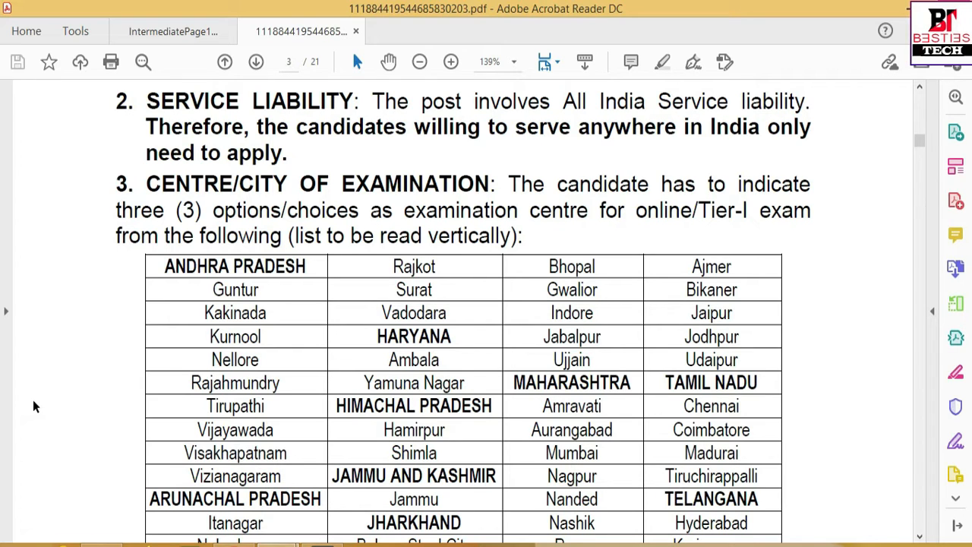
scroll(34, 405, "down", 3)
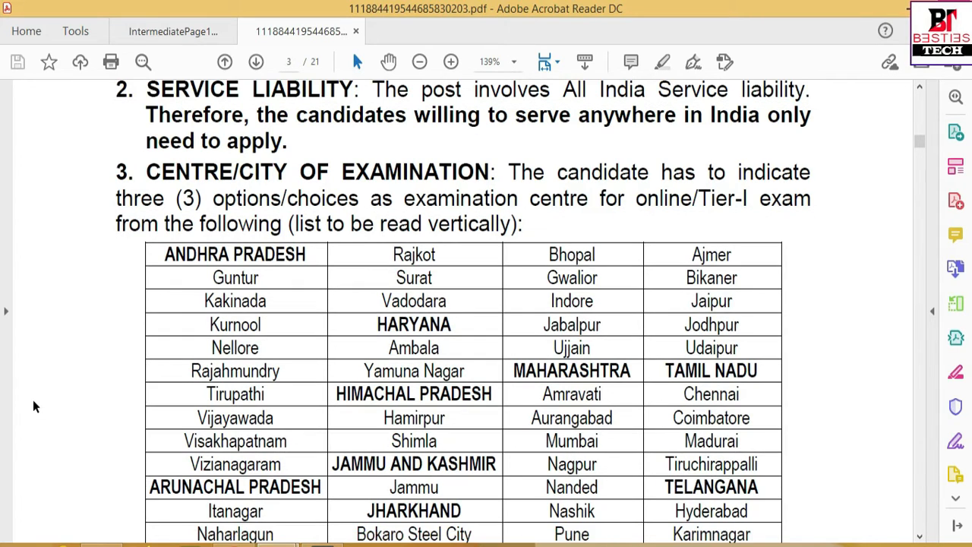
scroll(33, 407, "down", 4)
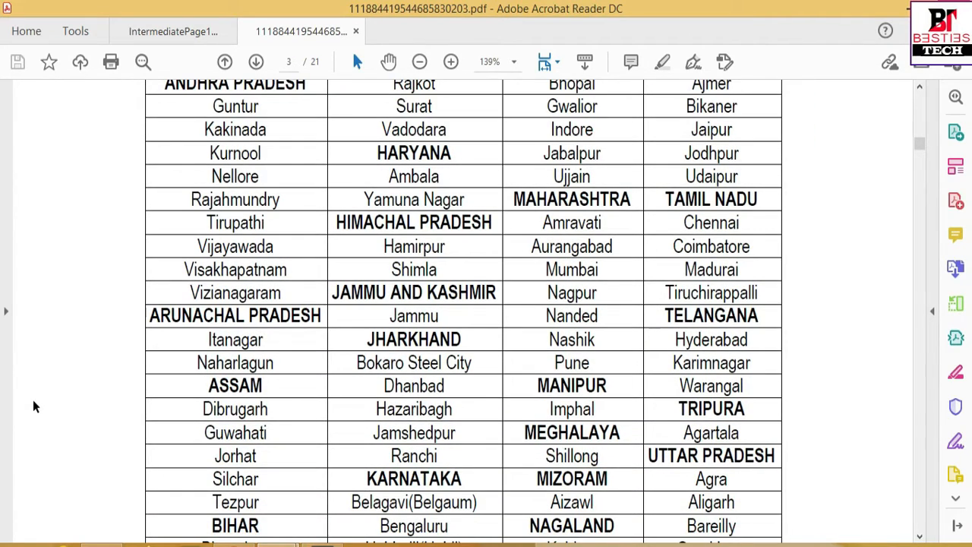
scroll(33, 407, "down", 3)
scroll(33, 407, "down", 4)
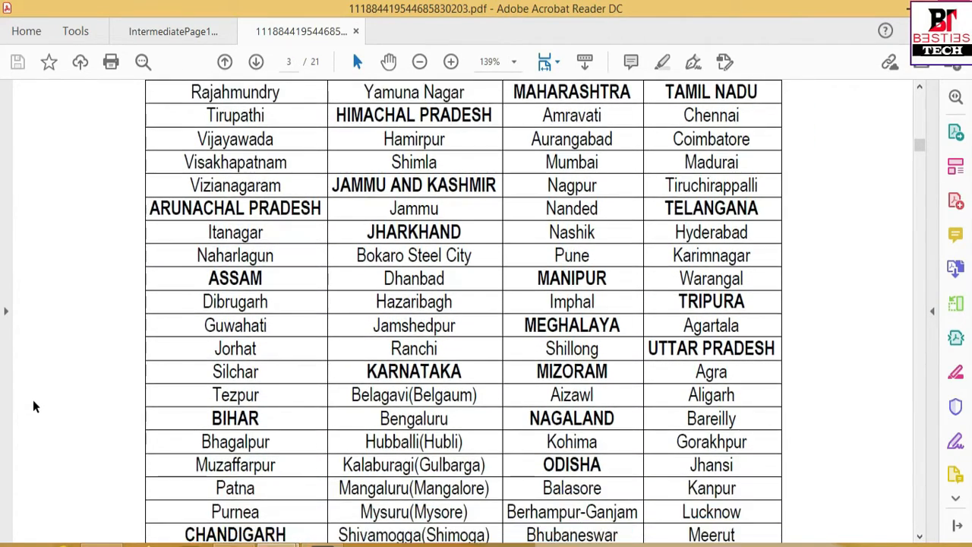
scroll(34, 406, "down", 5)
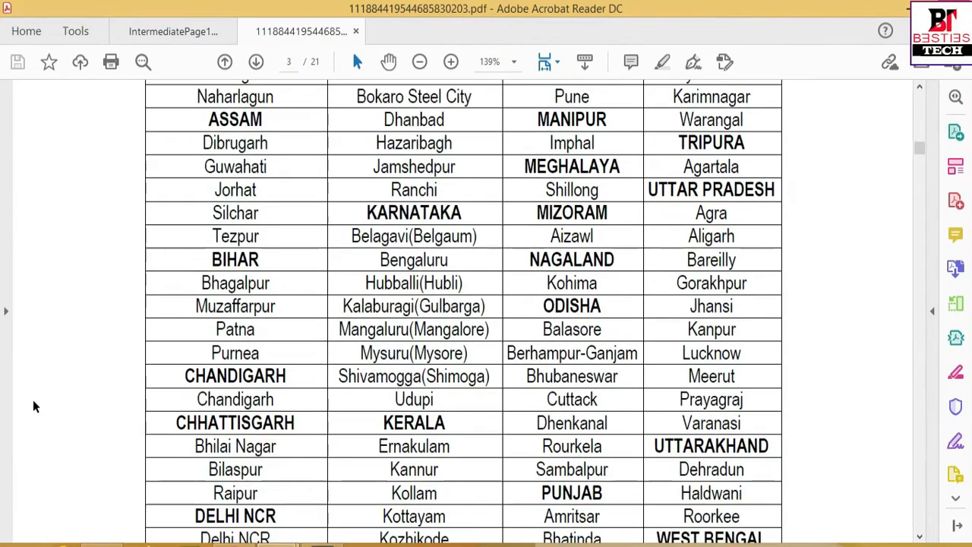
scroll(32, 406, "down", 3)
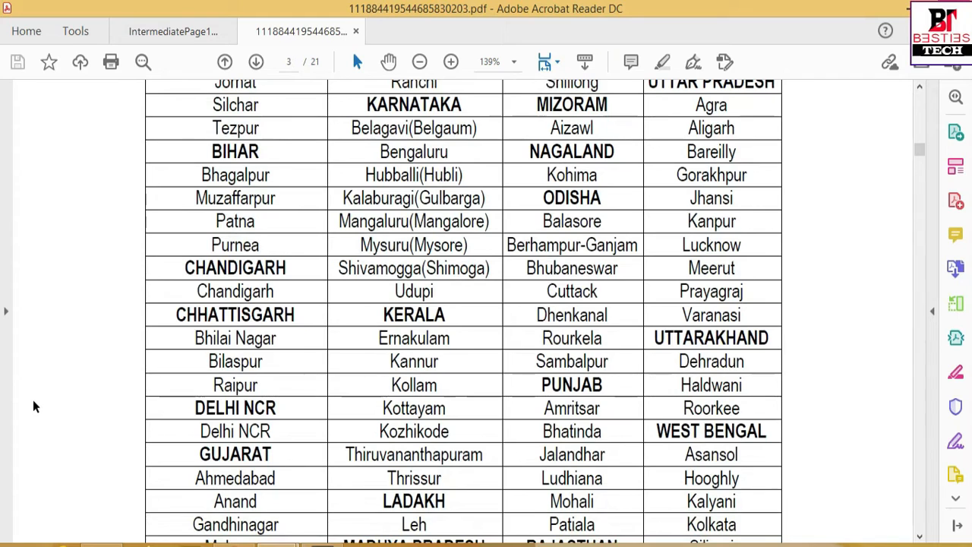
Review the Scheme of Examination table on page 4, covering Tier-I, Tier-2 and the interview
scroll(33, 406, "down", 10)
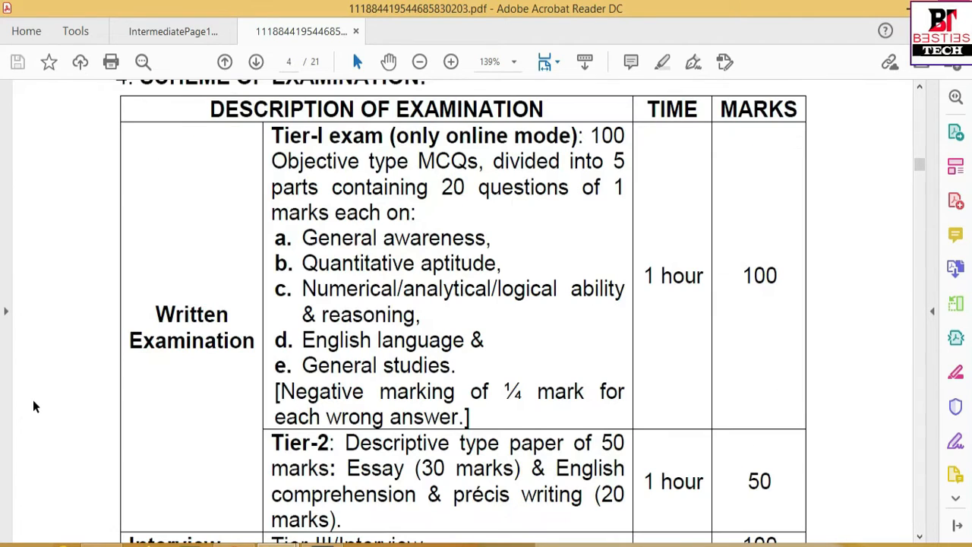
scroll(33, 407, "up", 2)
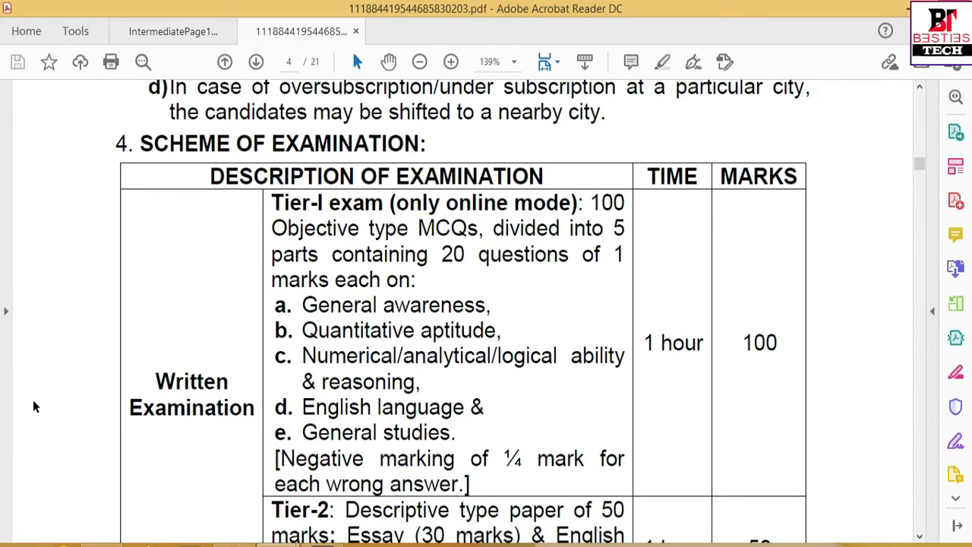
scroll(33, 401, "down", 1)
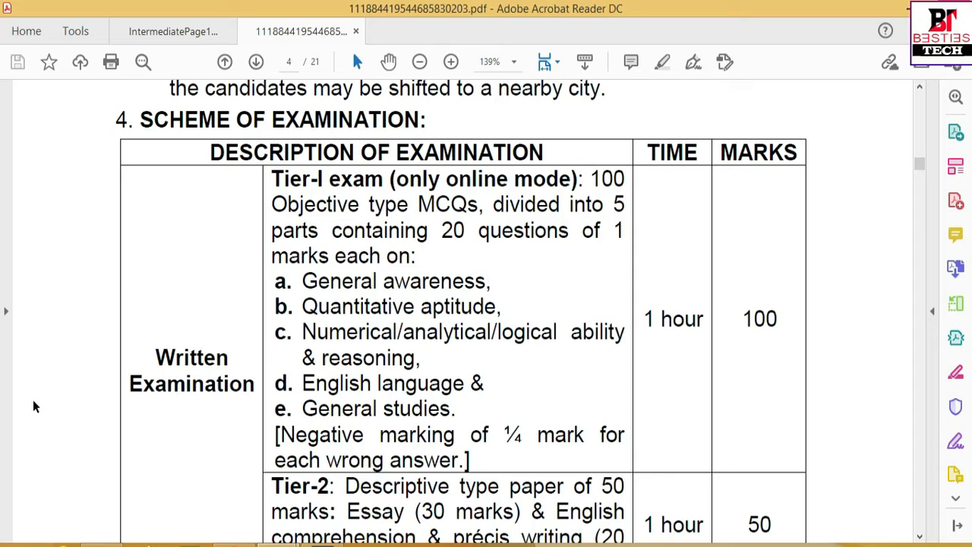
scroll(34, 406, "down", 5)
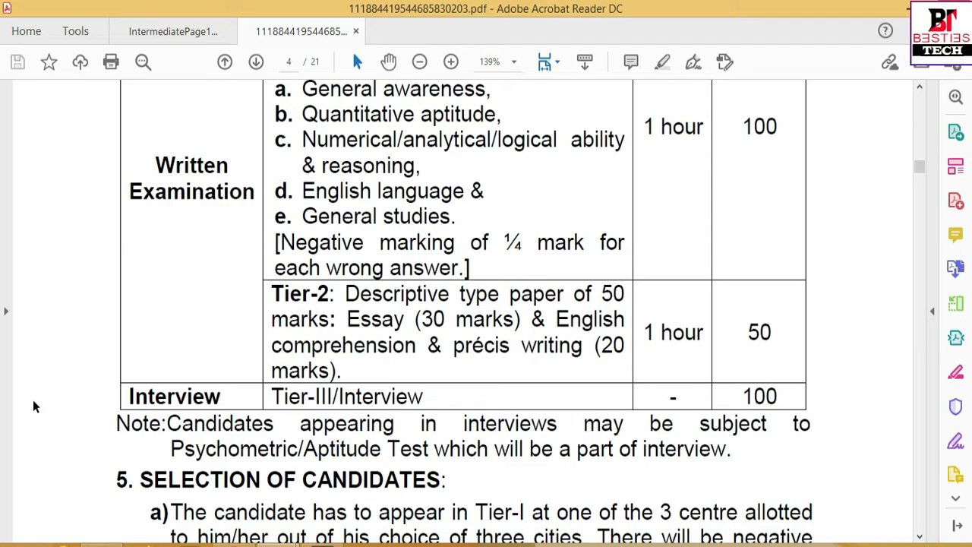
Read the How to Apply section and the Steps to Apply table on pages 5 and 6 of the notification
scroll(32, 401, "down", 3)
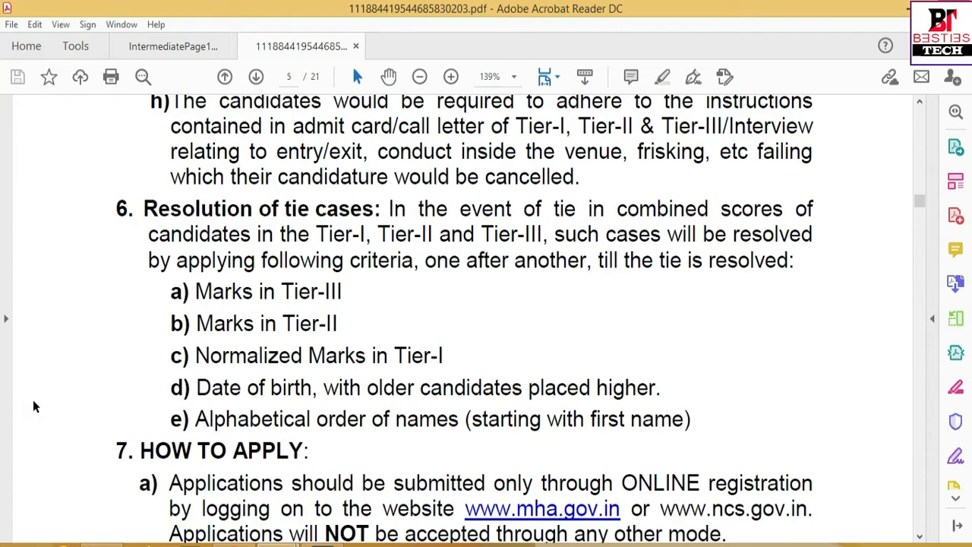
scroll(33, 401, "down", 7)
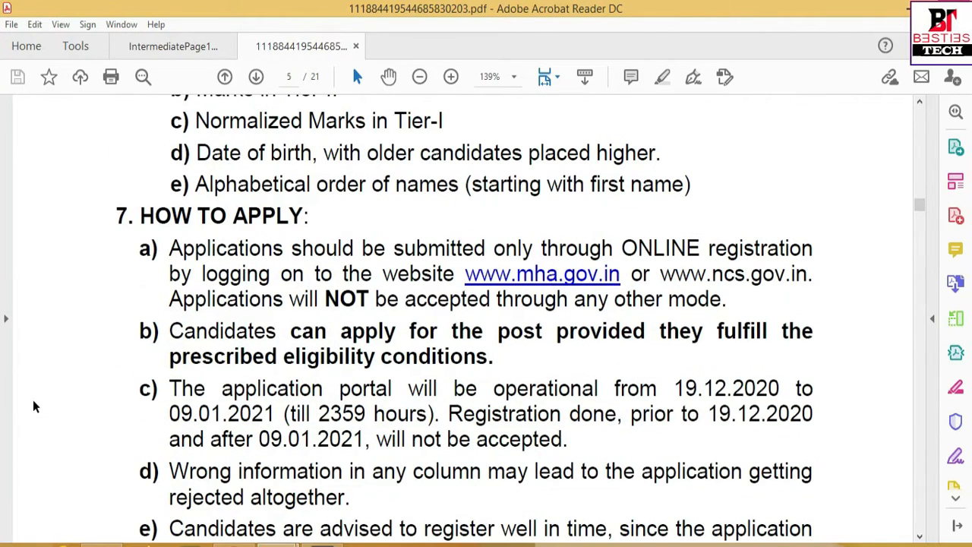
scroll(32, 406, "down", 1)
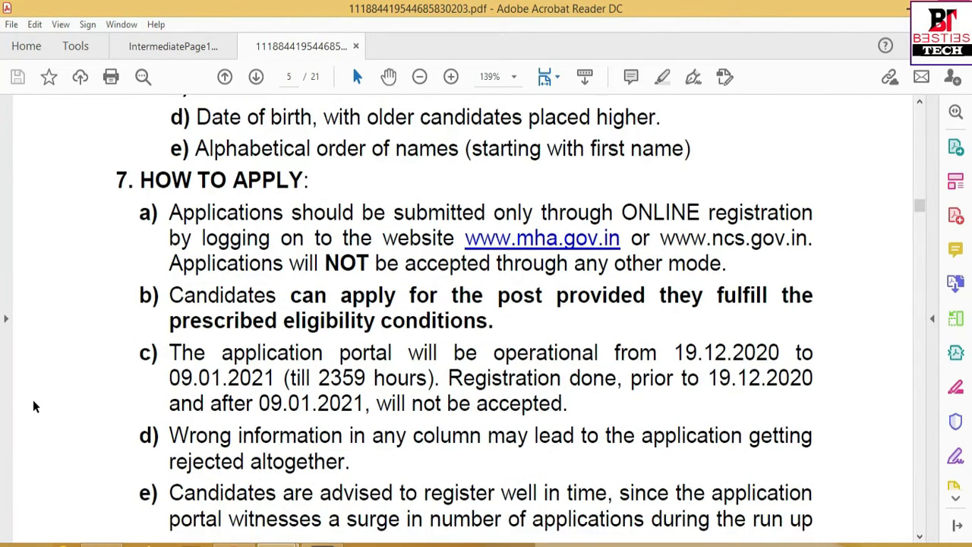
scroll(33, 407, "down", 7)
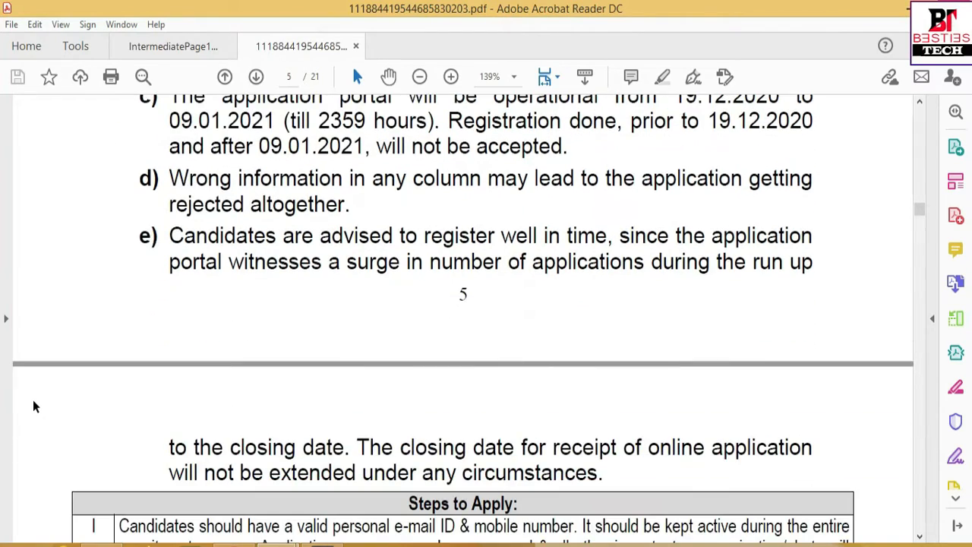
scroll(33, 406, "down", 10)
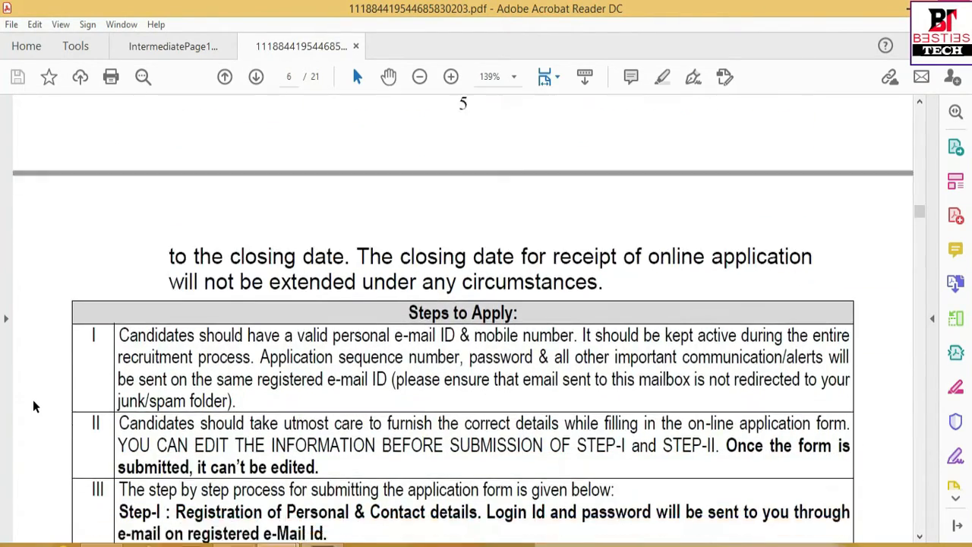
scroll(33, 407, "down", 1)
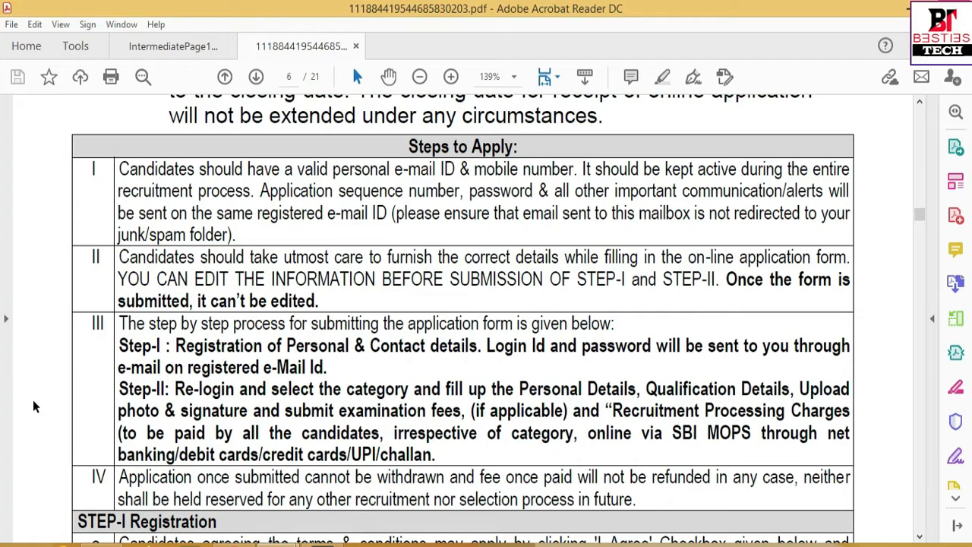
scroll(33, 400, "down", 1)
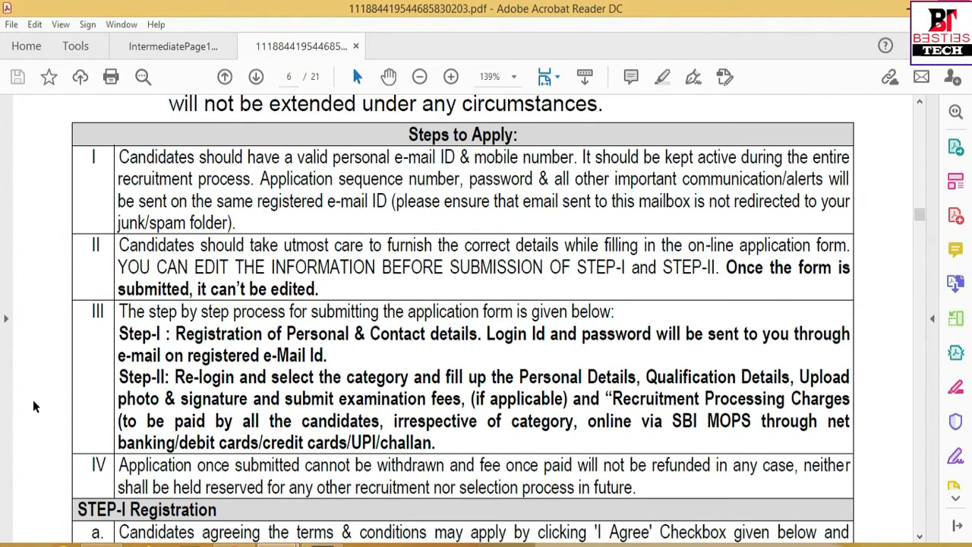
scroll(33, 400, "down", 3)
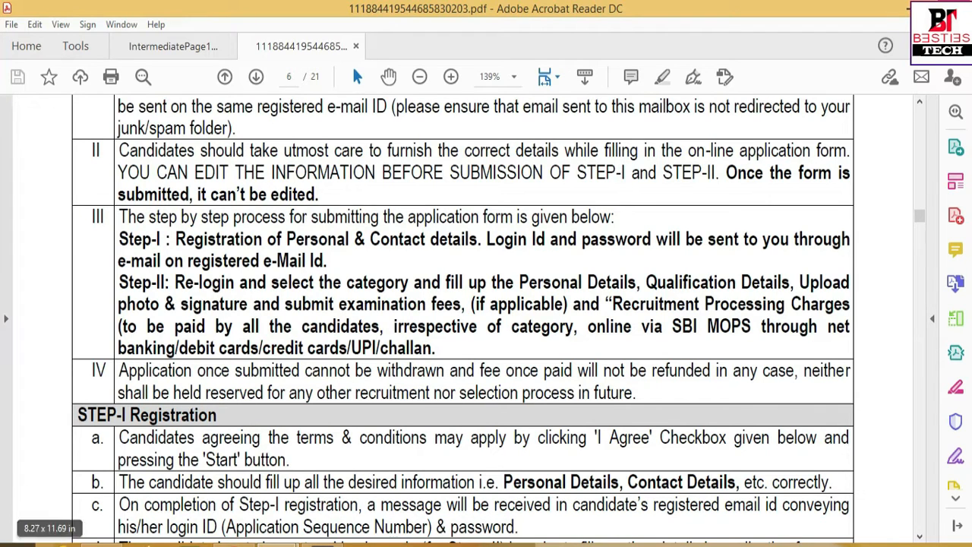
Switch to the browser's Instructions page and review the general instructions, including the photograph and signature requirements
left_click(234, 544)
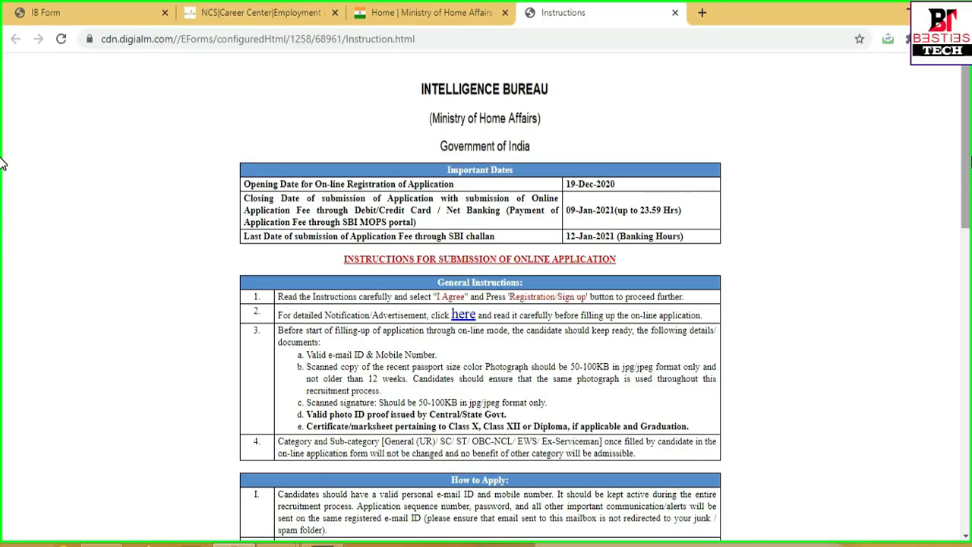
scroll(3, 228, "down", 3)
scroll(2, 228, "down", 3)
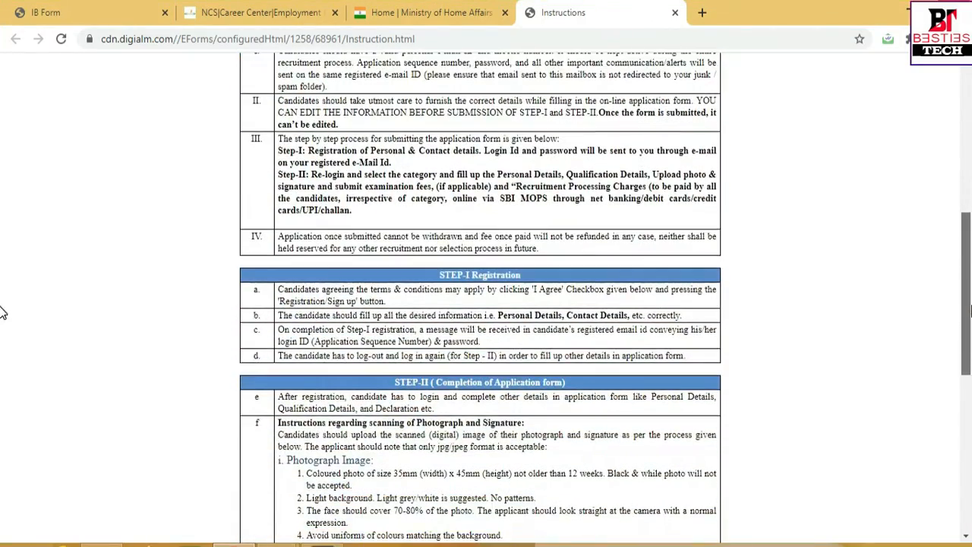
scroll(1, 217, "up", 4)
scroll(3, 217, "down", 1)
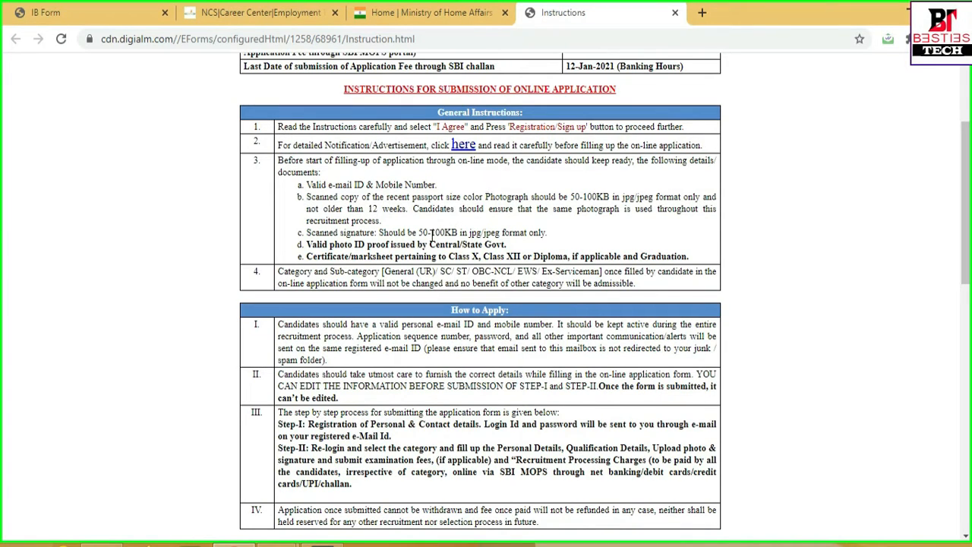
left_click_drag(405, 209, 364, 209)
Agree to the instructions and eligibility conditions at the end of the page and open the Sign up/Registration form
scroll(432, 223, "down", 10)
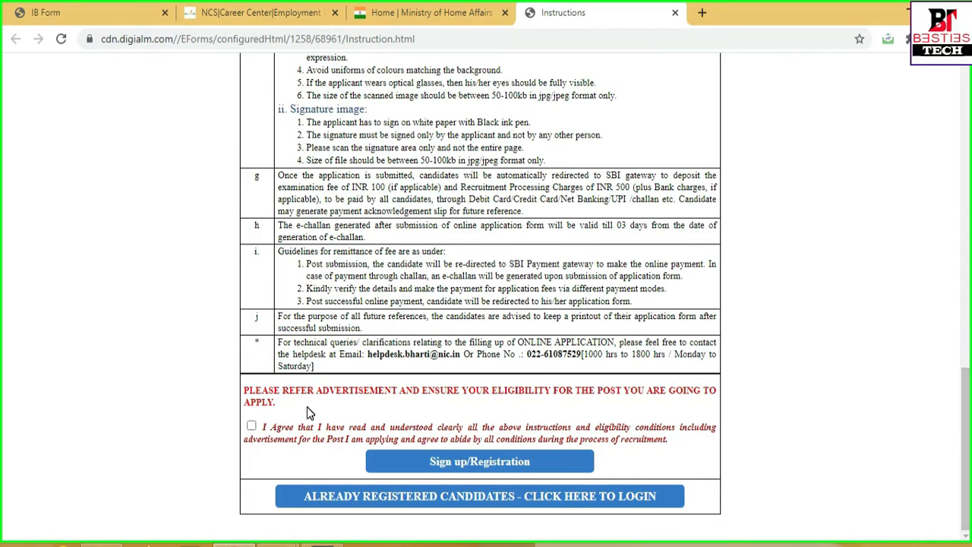
left_click(251, 426)
left_click(485, 470)
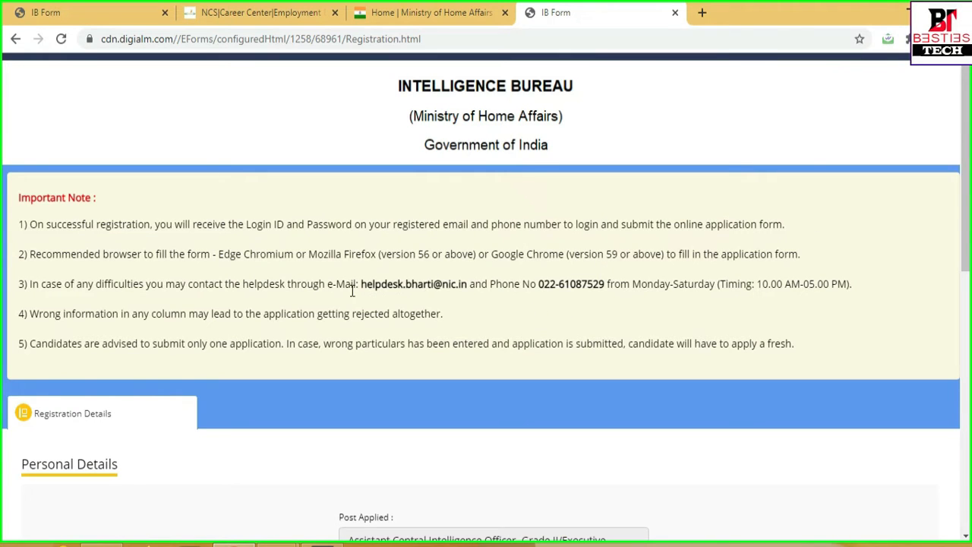
Highlight the helpdesk e-mail address and phone number in the Important Note, and clear the selection
left_click_drag(359, 283, 472, 283)
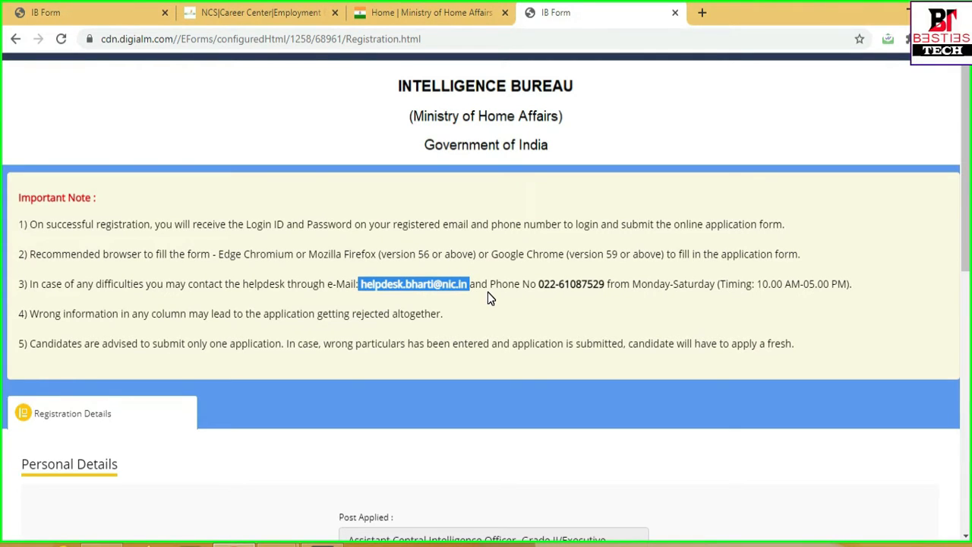
left_click_drag(539, 284, 607, 284)
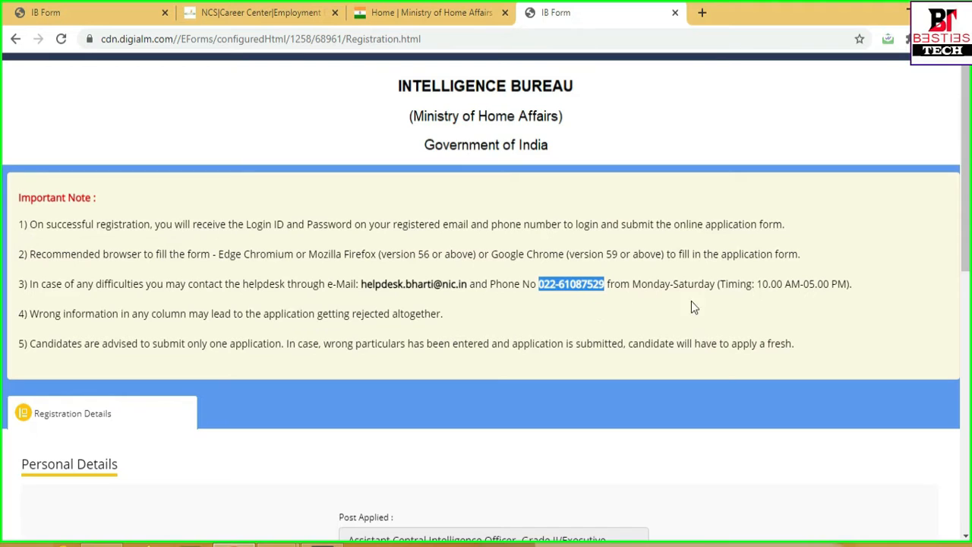
left_click(754, 294)
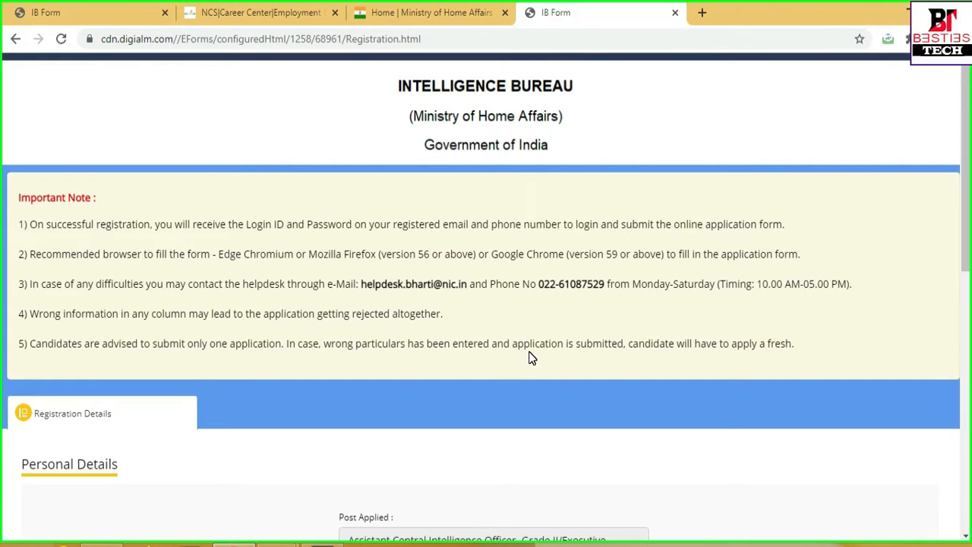
Review the registration form's Personal Details fields, from the post applied through the contact details to the captcha
left_click_drag(965, 198, 971, 372)
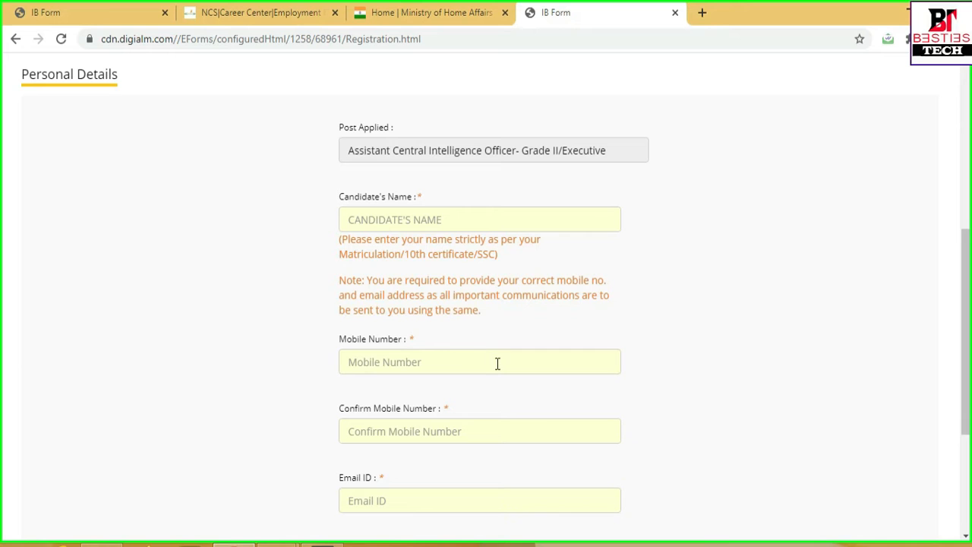
scroll(615, 337, "down", 2)
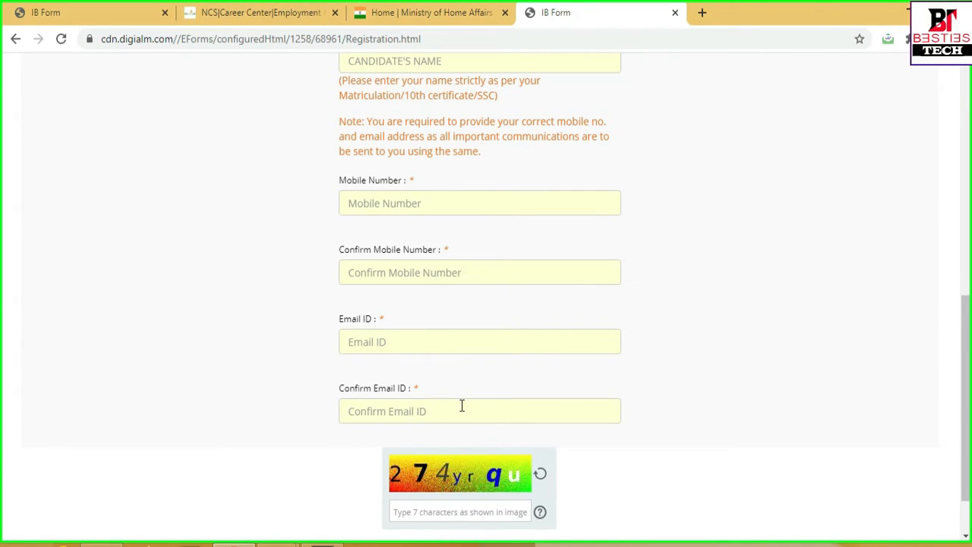
scroll(462, 407, "down", 1)
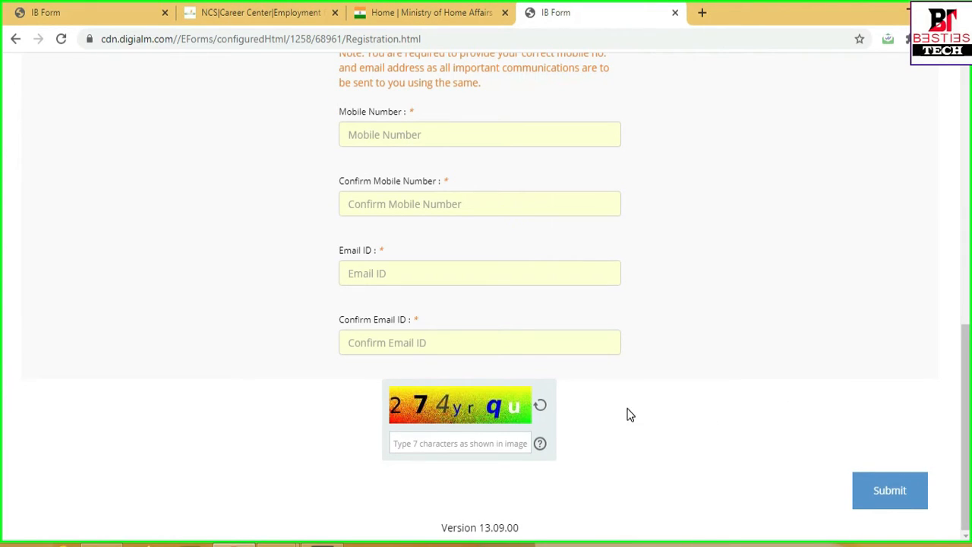
left_click_drag(967, 426, 950, 240)
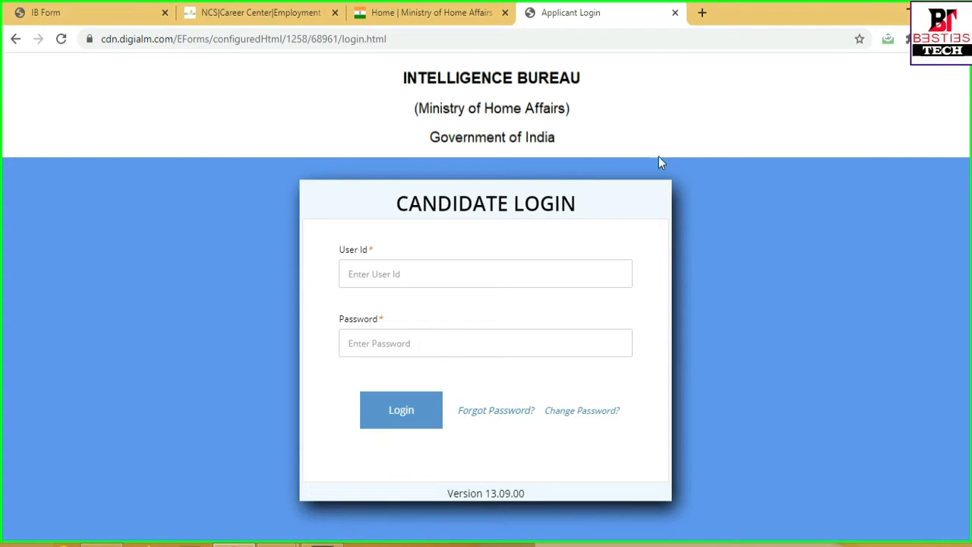
Log in on the Candidate Login page with the candidate's user ID and password
left_click(569, 275)
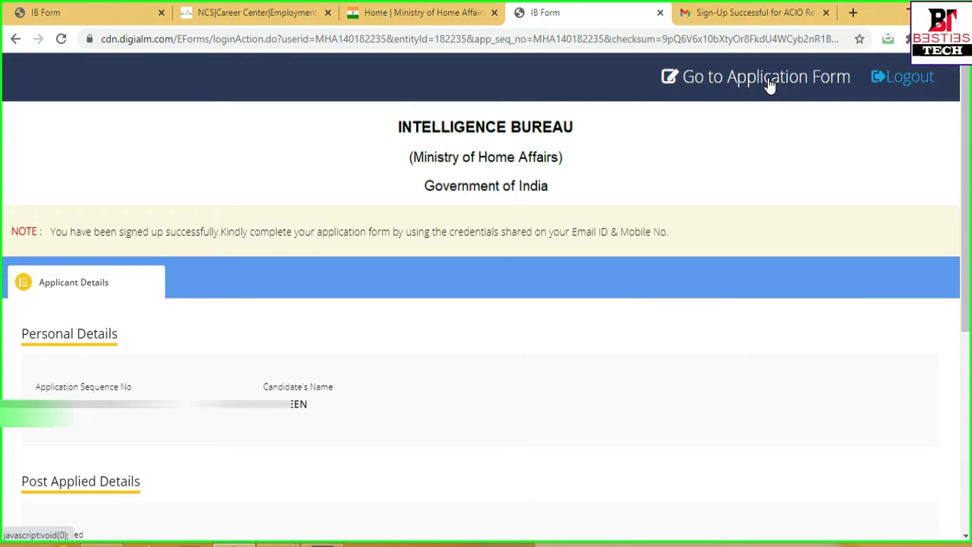
Open the application form and look through the Exam City Choice 1 list and the eligibility questions
left_click(767, 82)
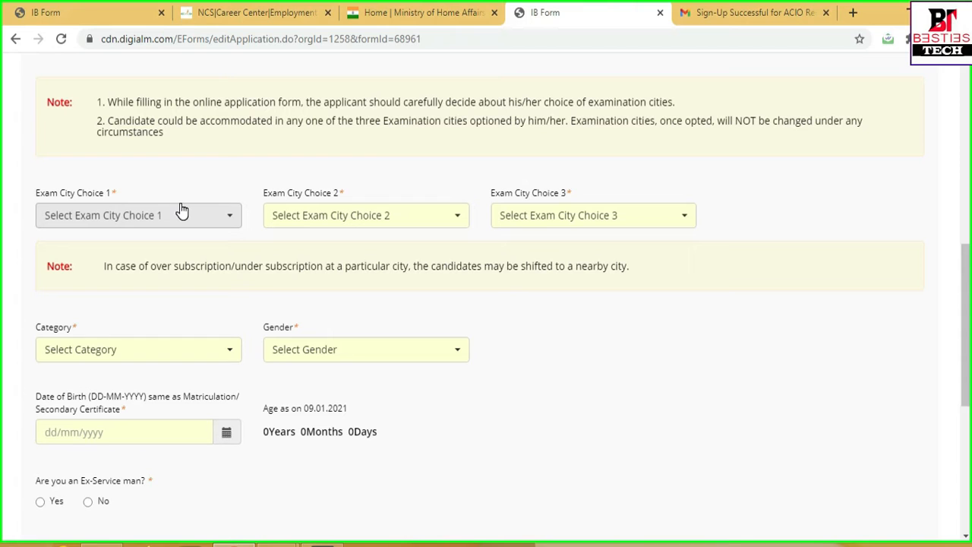
left_click(230, 220)
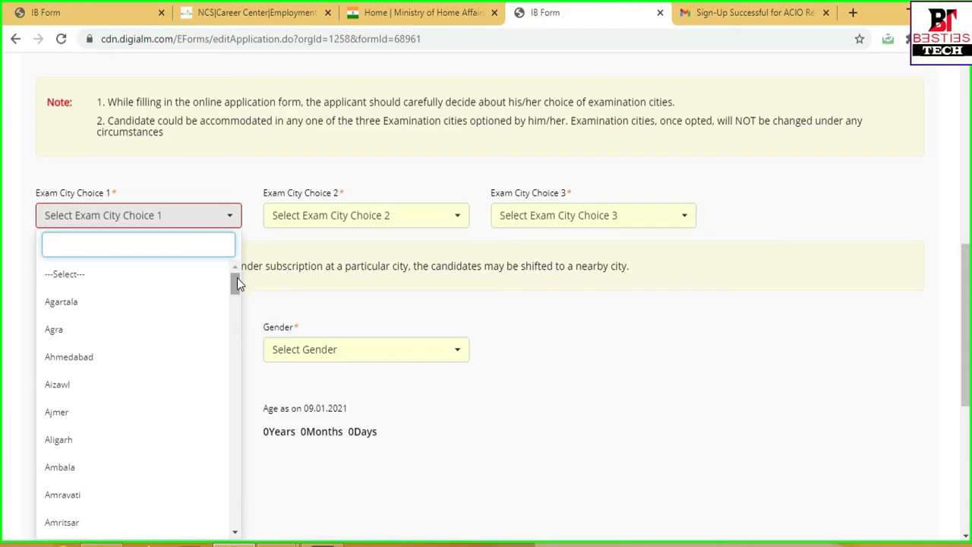
scroll(570, 432, "down", 3)
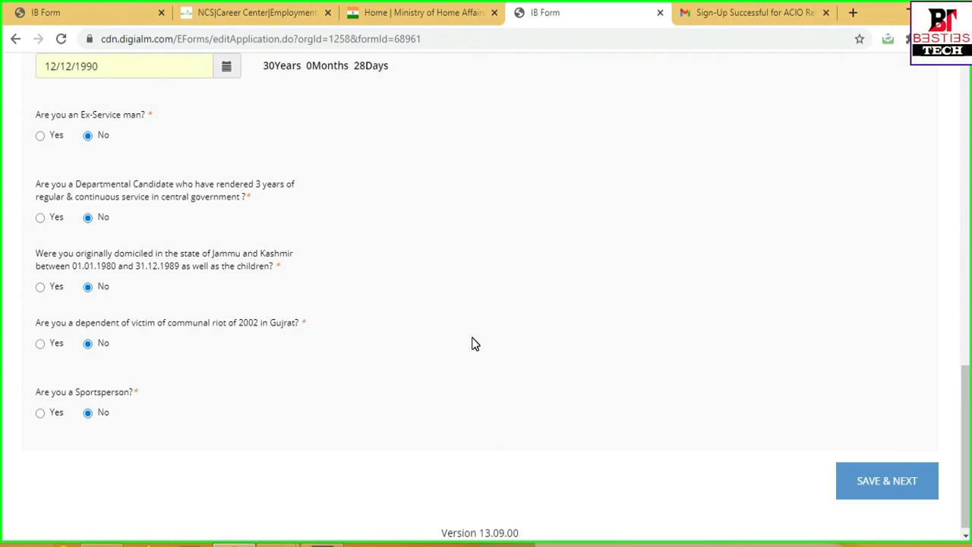
left_click_drag(966, 447, 969, 284)
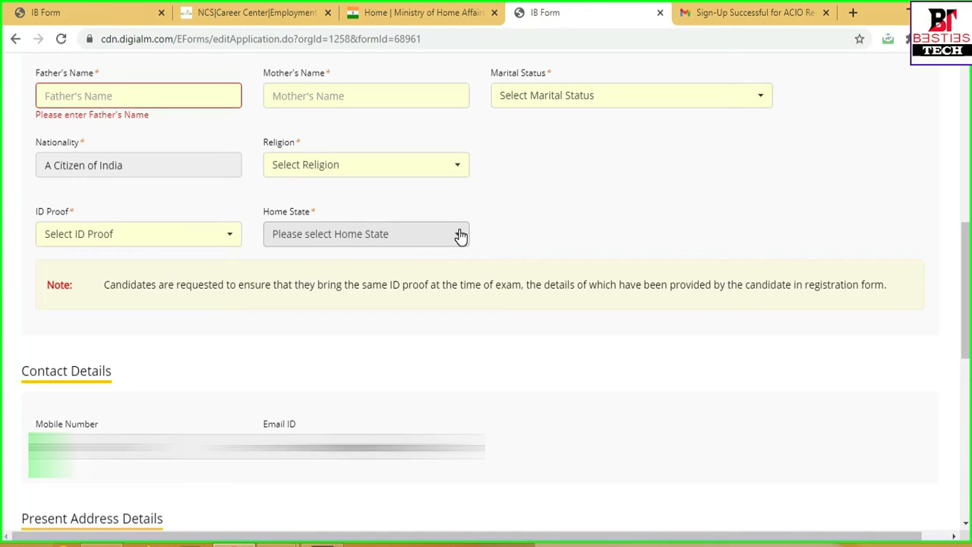
Review the present and permanent address fields, highlight the question comparing the two addresses, and clear the selection
scroll(824, 361, "down", 5)
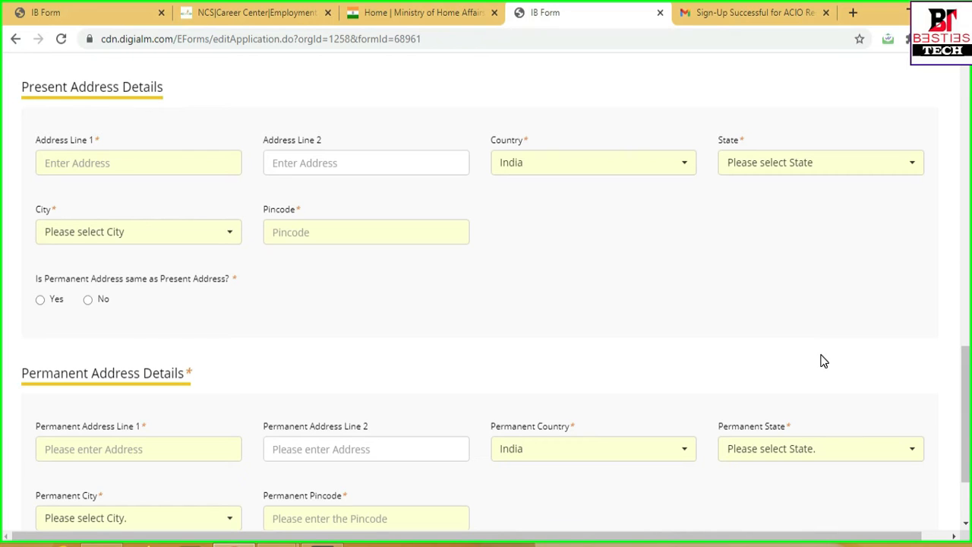
left_click(35, 279)
left_click_drag(38, 279, 18, 319)
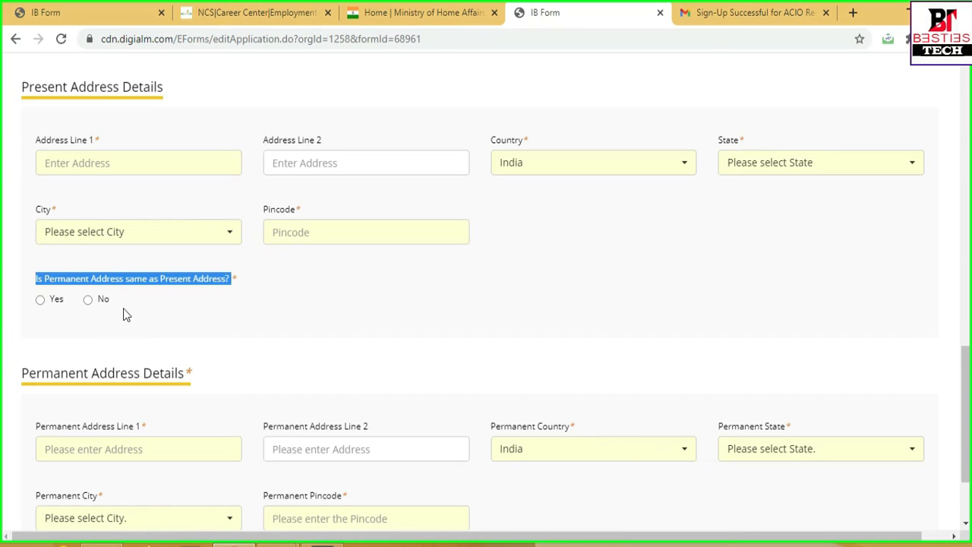
left_click(174, 309)
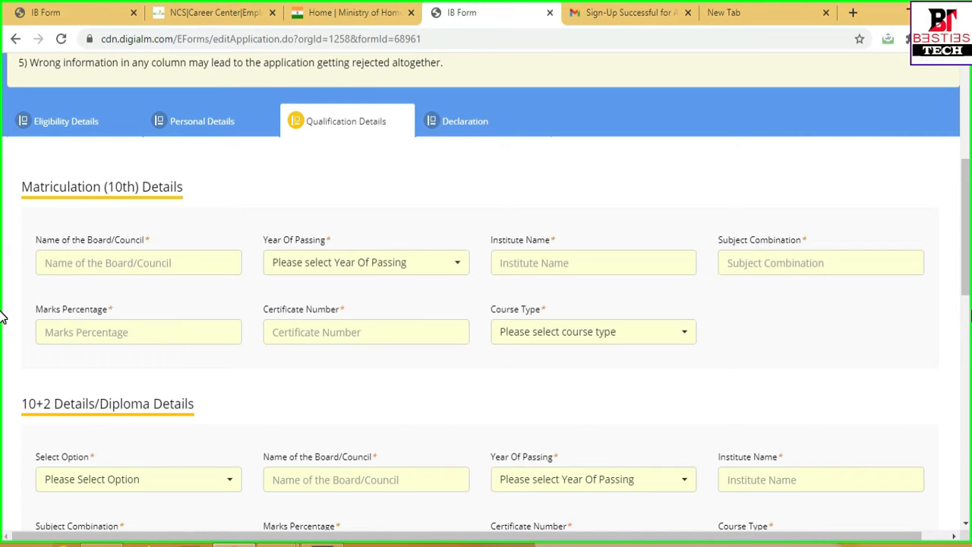
Set the course type in the Matriculation (10th) Details to R(Regular)
scroll(2, 228, "down", 1)
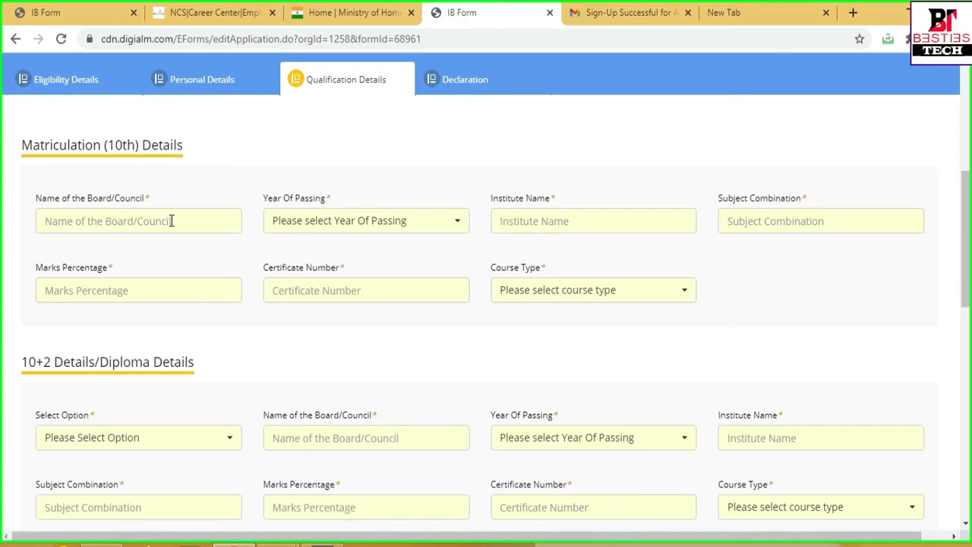
left_click(172, 221)
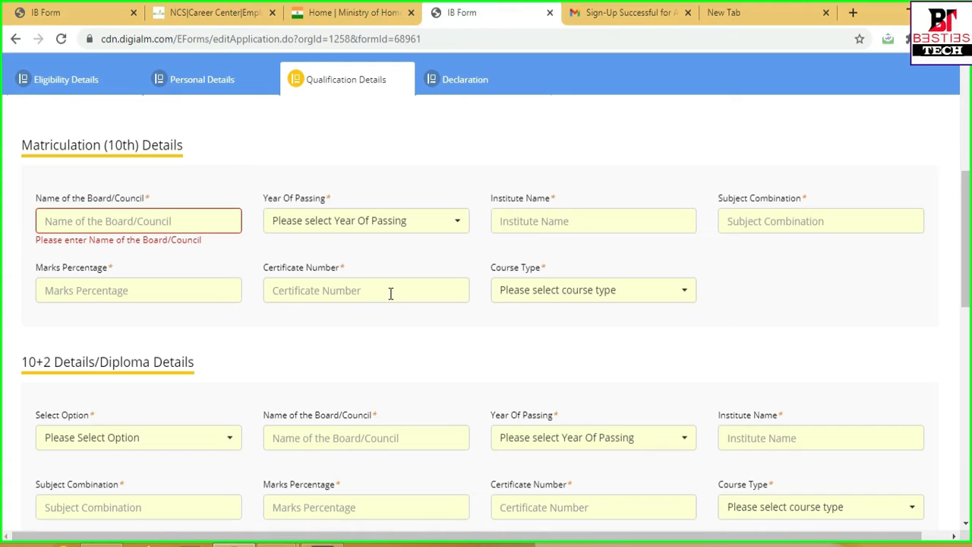
left_click(555, 302)
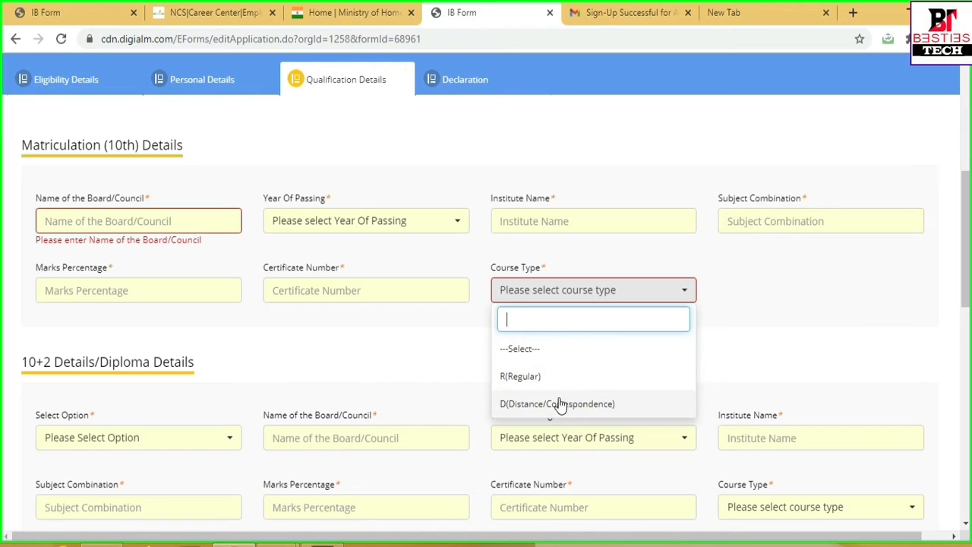
left_click(547, 378)
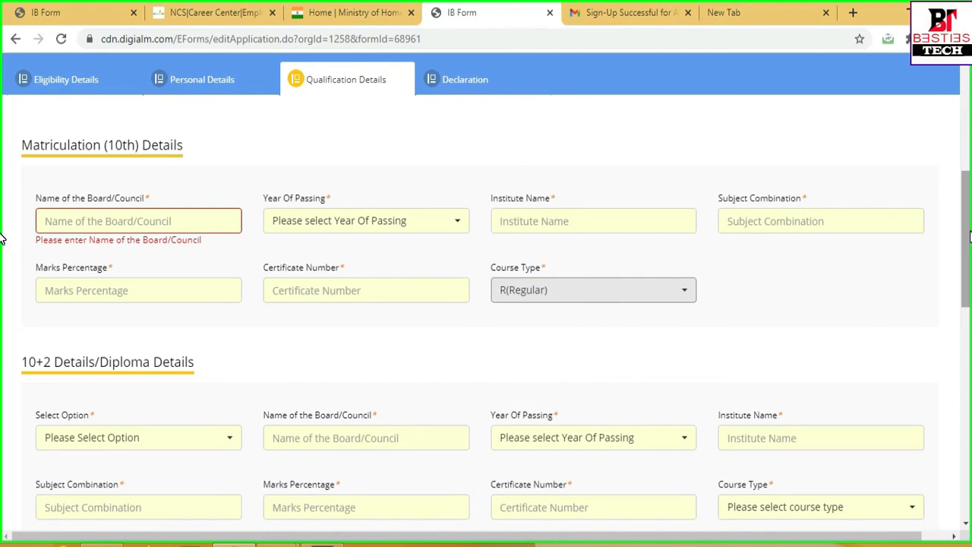
Go through the 10+2/Diploma Details fields, from the qualification option and board name to the certificate number and course type options
left_click_drag(969, 231, 970, 298)
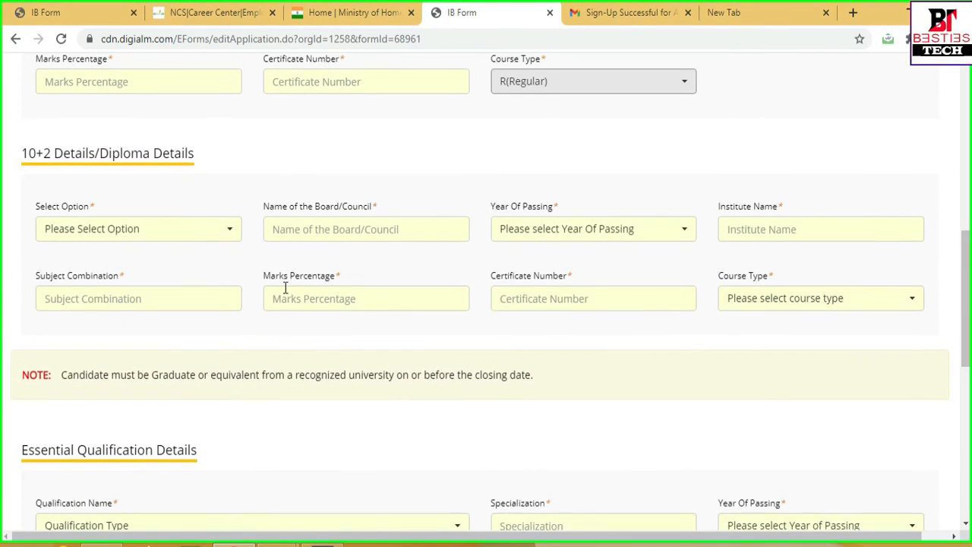
left_click(188, 236)
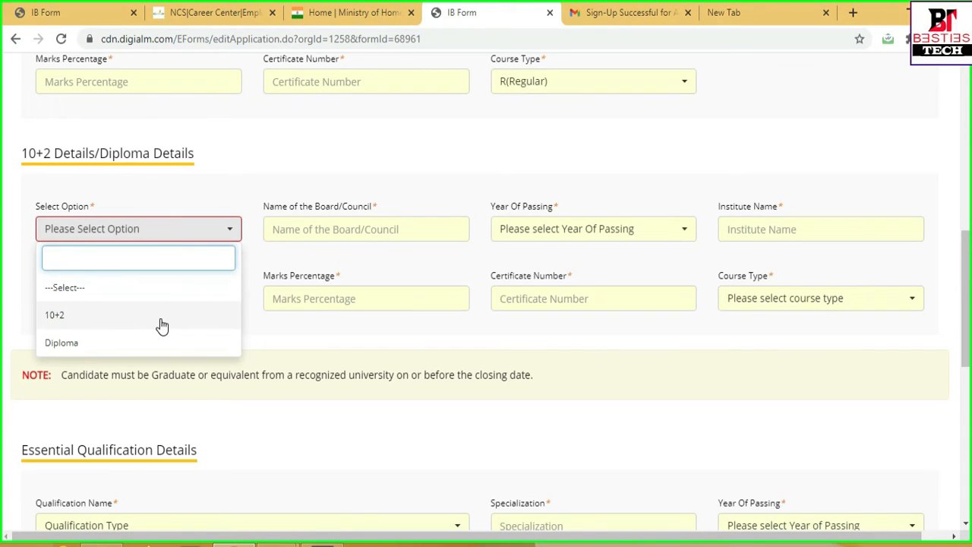
left_click(326, 235)
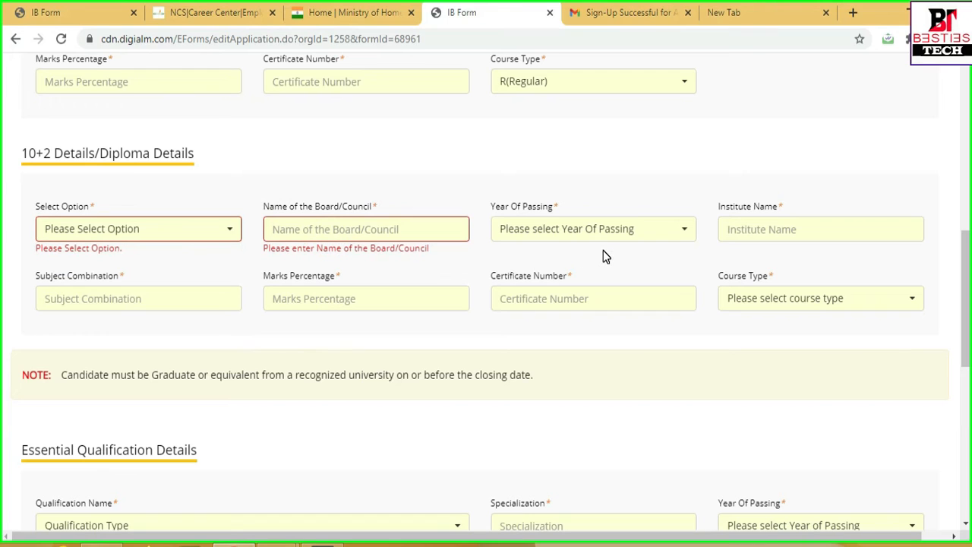
left_click(796, 229)
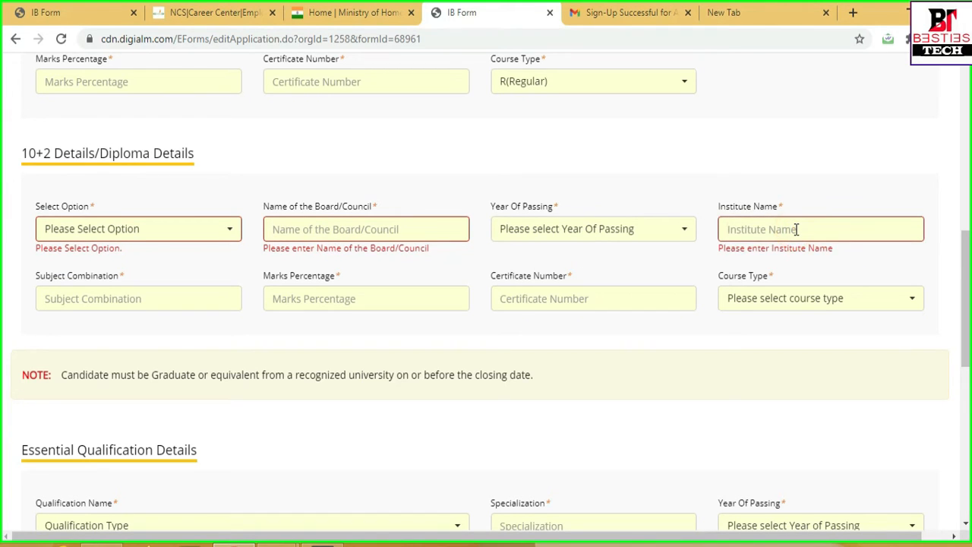
left_click(212, 293)
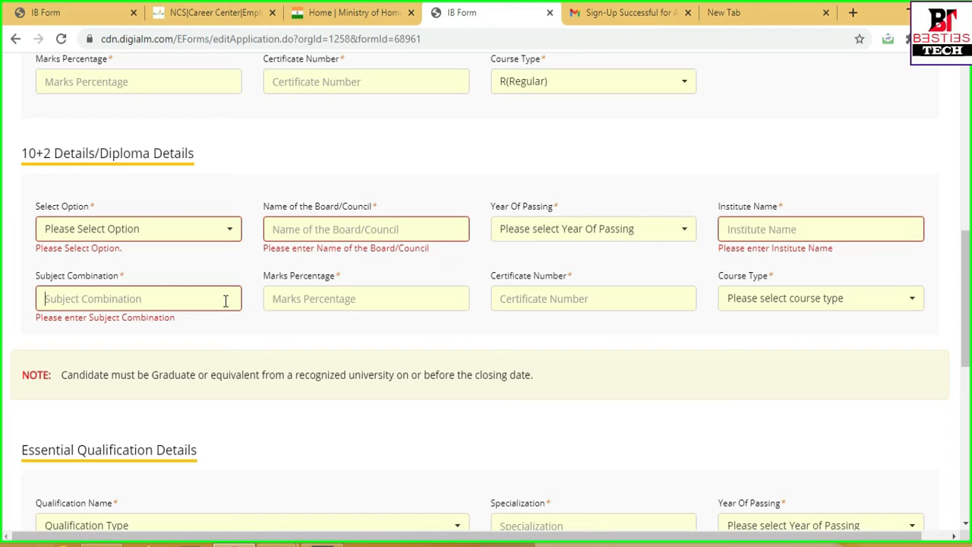
left_click(327, 301)
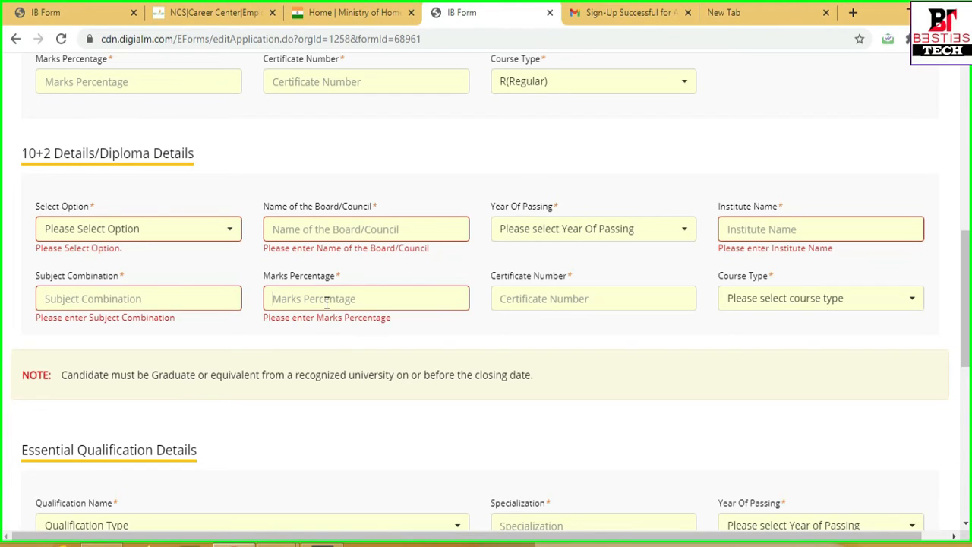
left_click(547, 297)
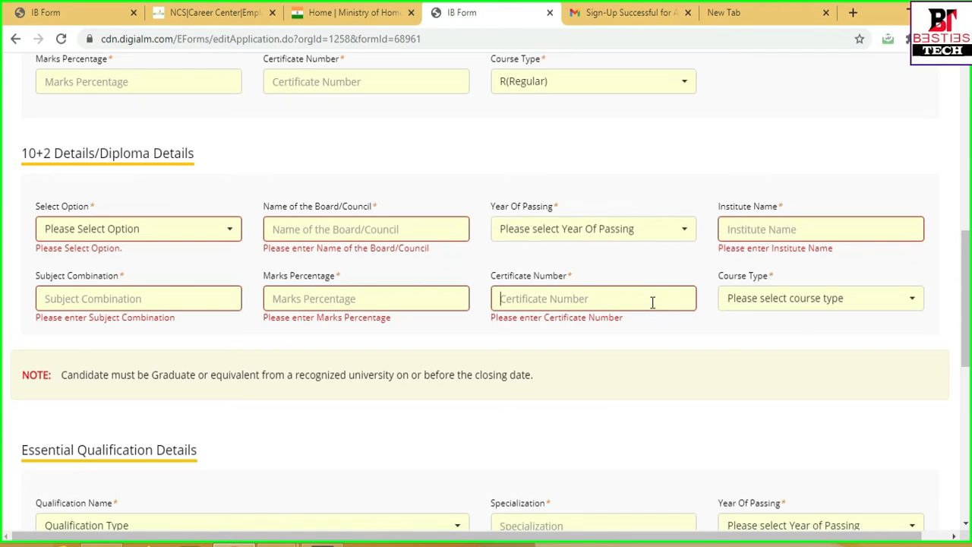
left_click(800, 303)
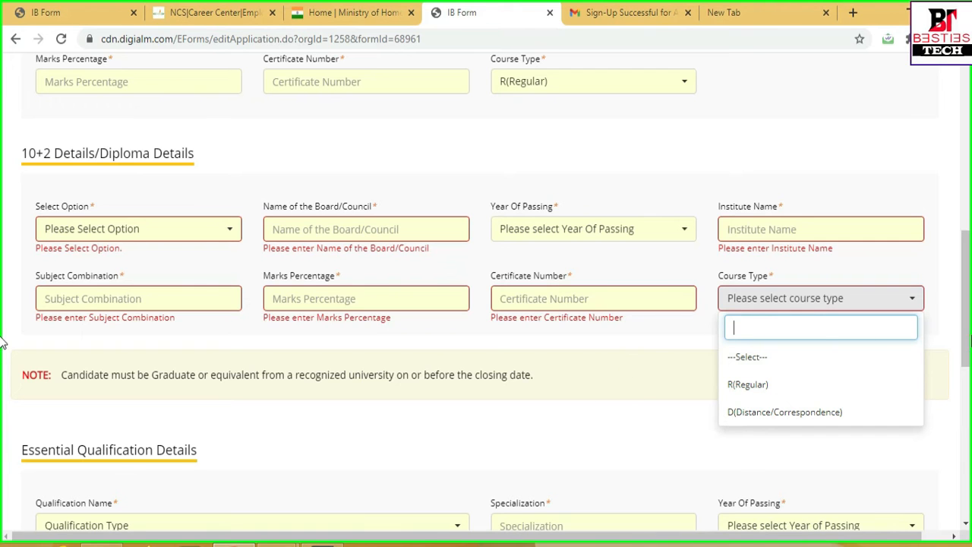
Set the Essential Qualification name to "Graduation or Equivalent from recognized university" and go to the Specialization field
left_click_drag(970, 338, 970, 382)
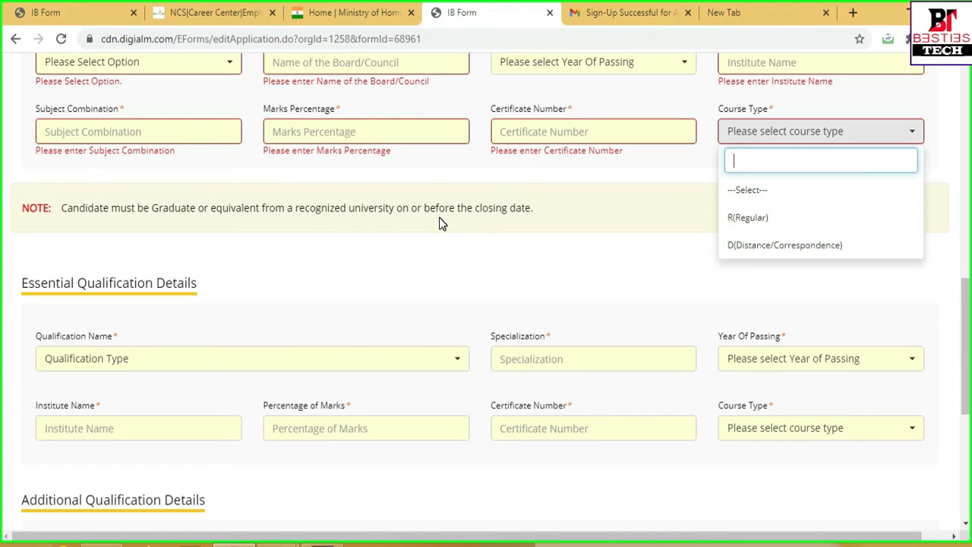
scroll(439, 220, "down", 2)
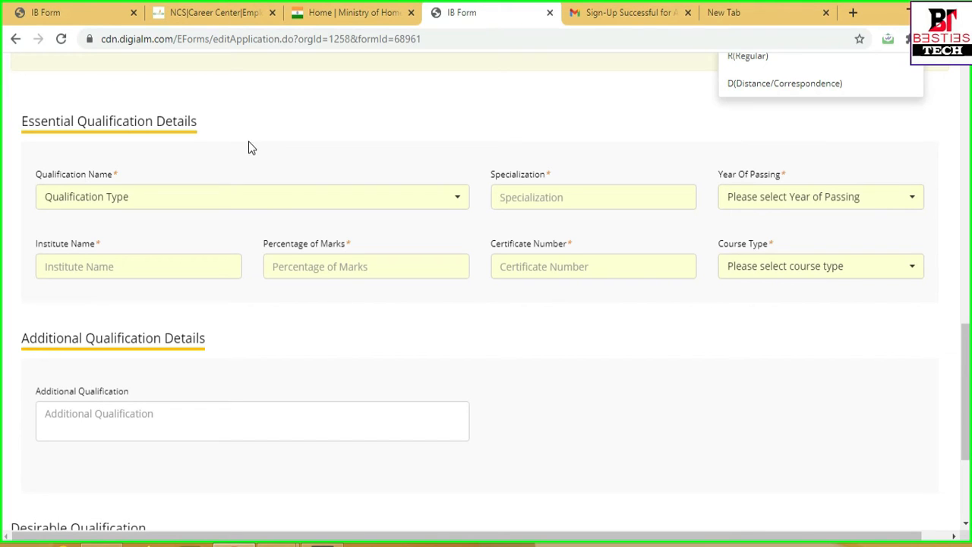
left_click(240, 197)
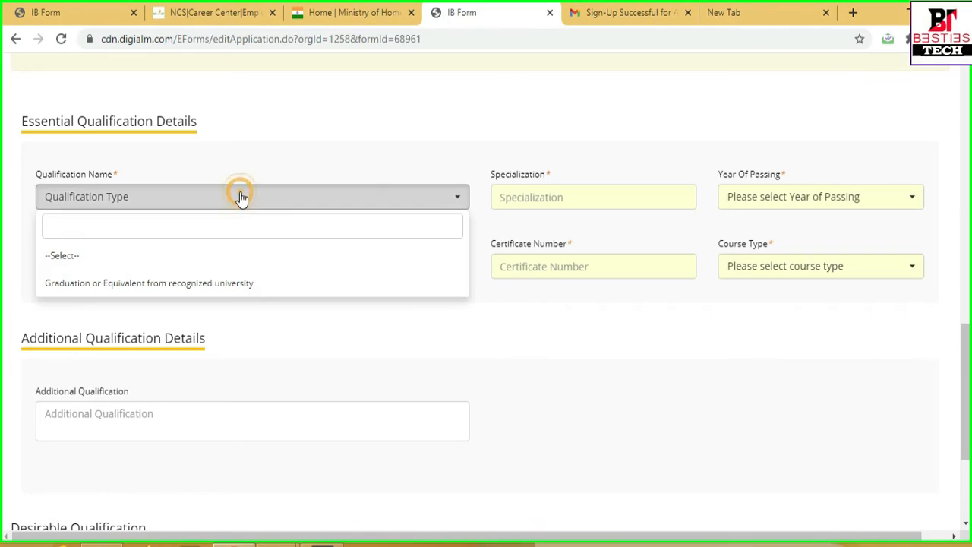
left_click(279, 282)
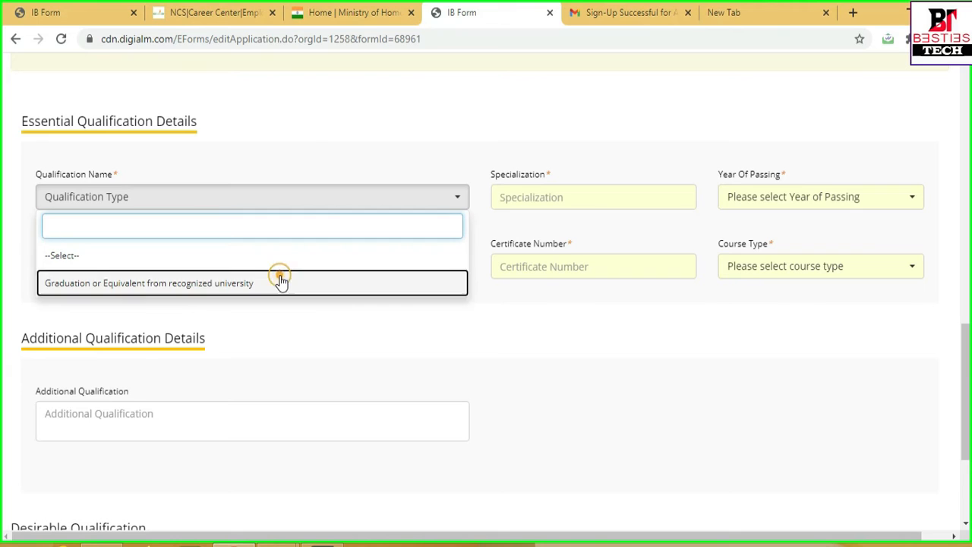
left_click(575, 198)
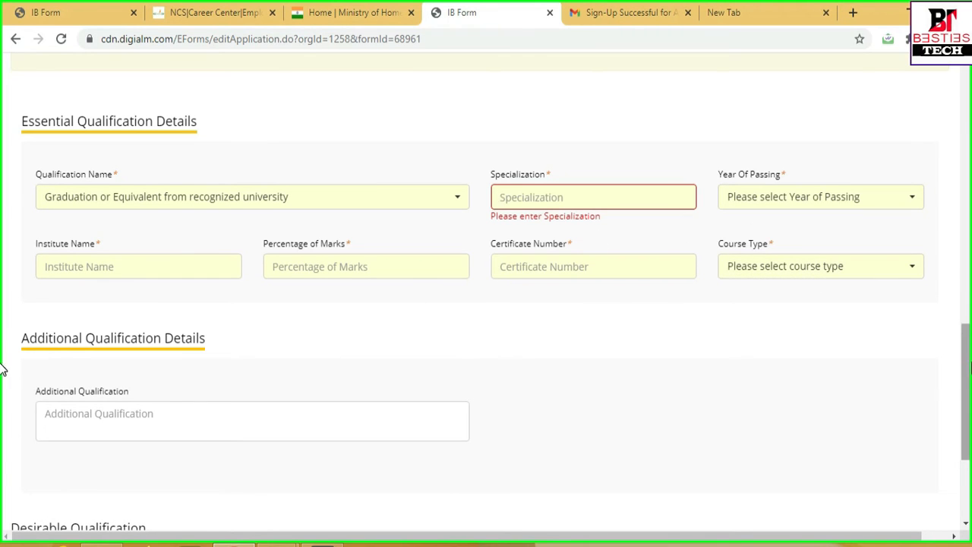
Review the Additional and Desirable Qualification sections, and recheck the institute recognition question and the Essential Qualification fields
left_click_drag(961, 389, 965, 449)
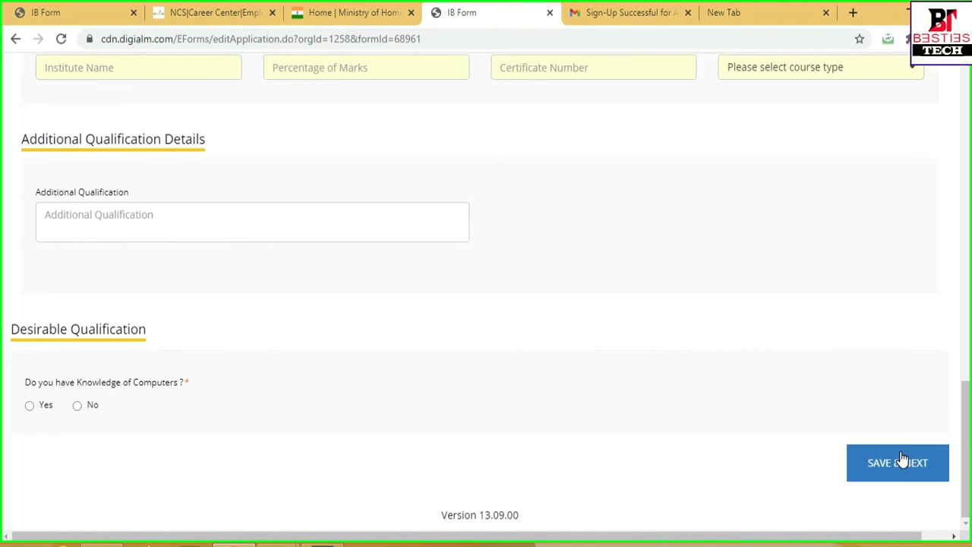
left_click_drag(970, 462, 970, 182)
scroll(3, 280, "down", 4)
scroll(787, 516, "down", 4)
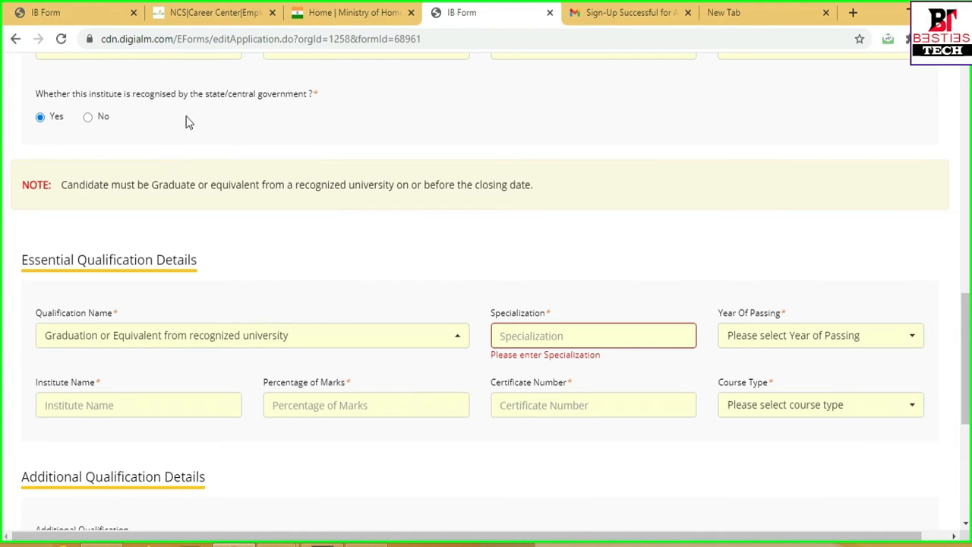
scroll(800, 411, "down", 1)
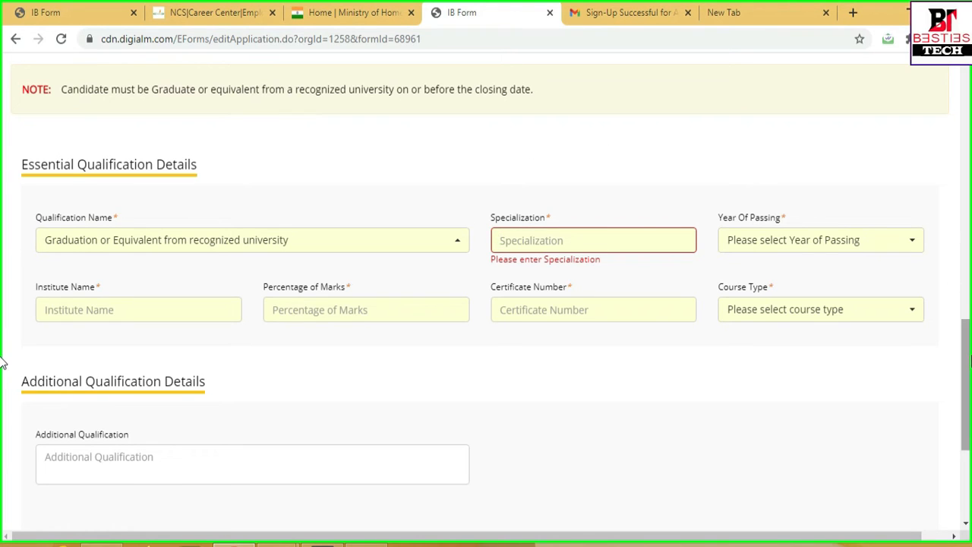
left_click_drag(969, 355, 968, 340)
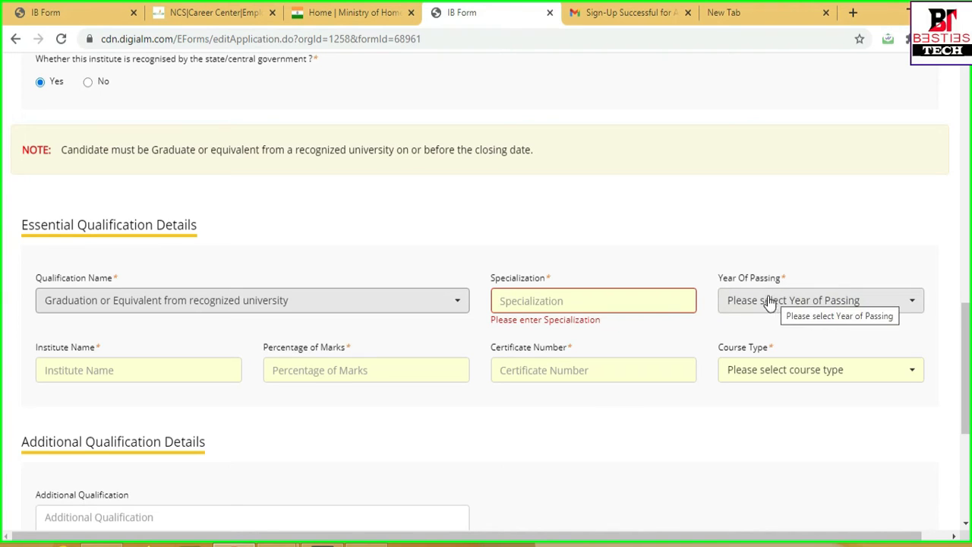
left_click(559, 367)
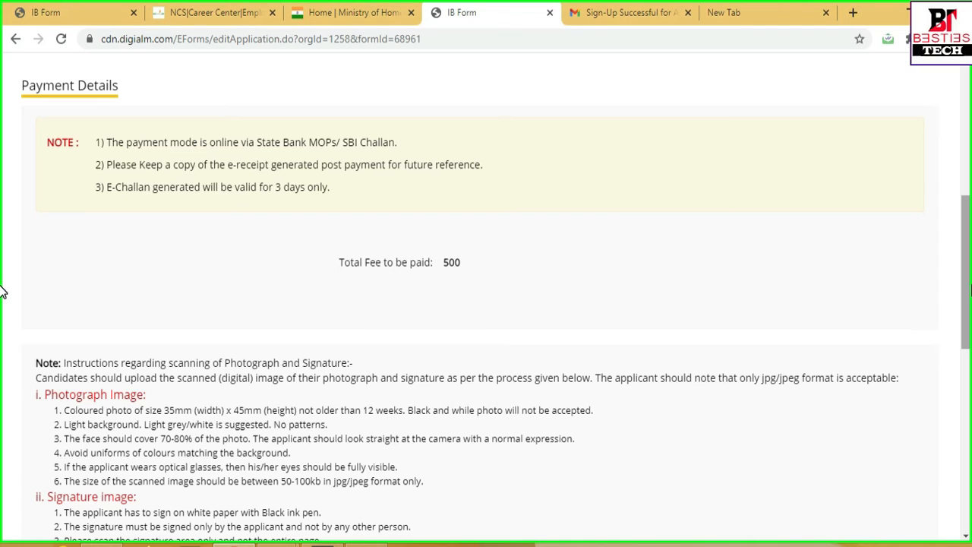
Read the payment notes, the photograph and signature scanning instructions, and the upload and declaration sections
mouse_move(969, 291)
left_mouse_down()
mouse_move(969, 248)
mouse_move(970, 289)
left_mouse_up()
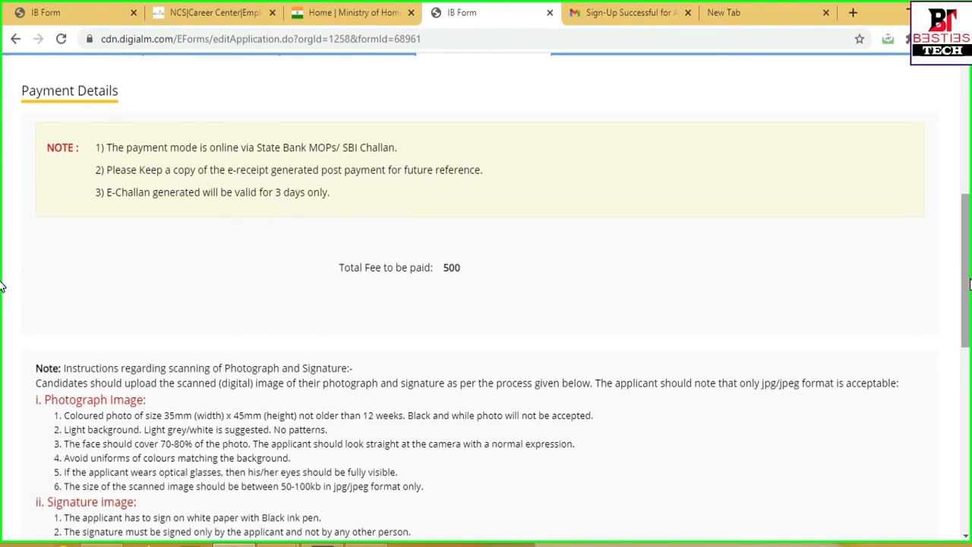
left_click_drag(969, 282, 970, 469)
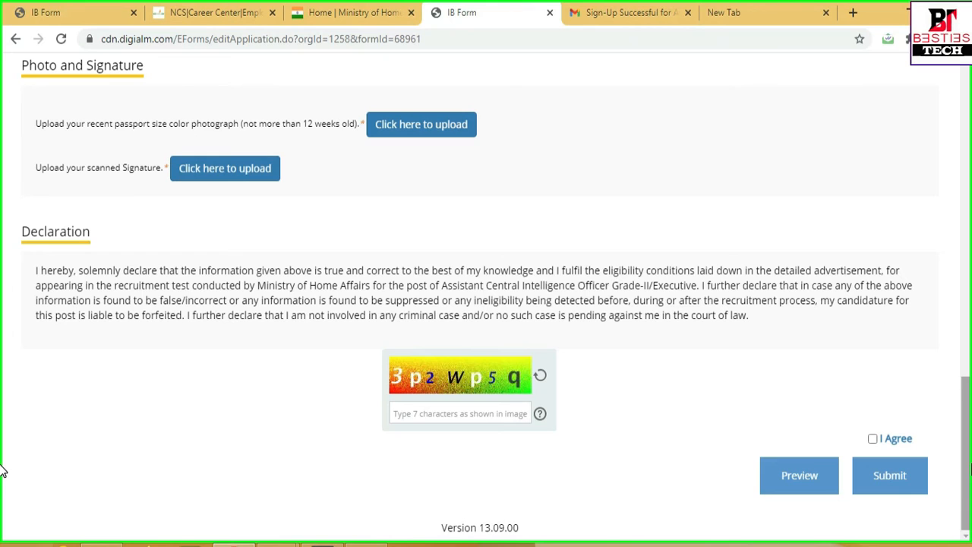
left_click_drag(970, 469, 959, 291)
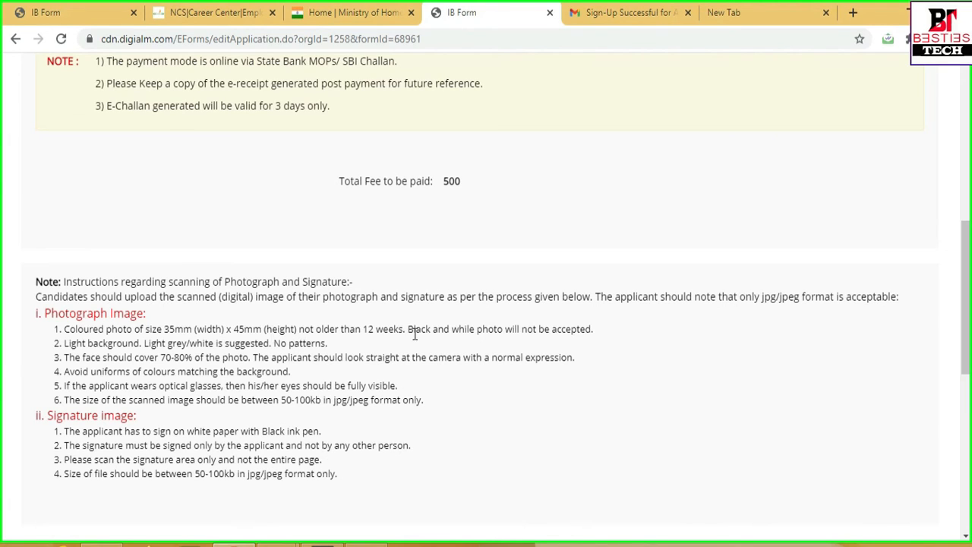
scroll(969, 315, "down", 1)
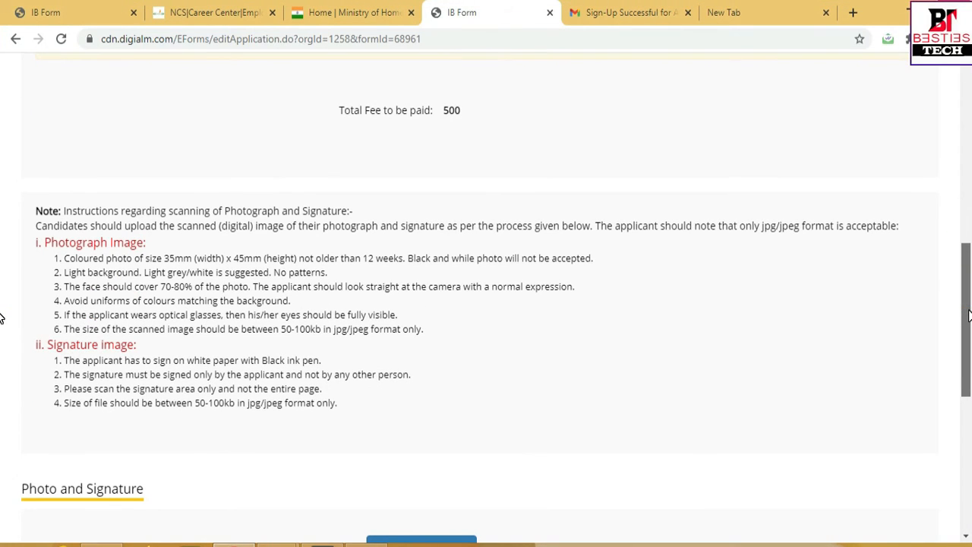
left_click_drag(969, 315, 969, 310)
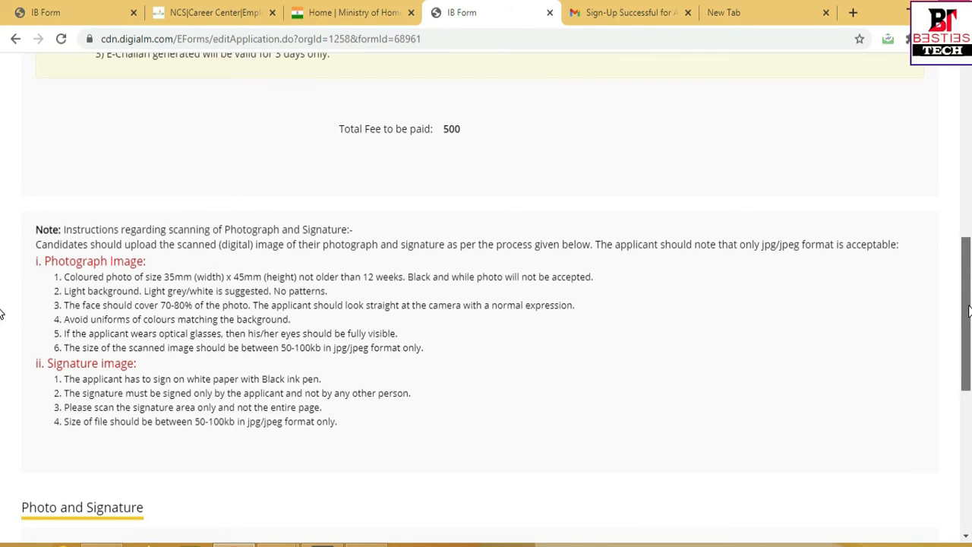
left_click_drag(968, 309, 969, 438)
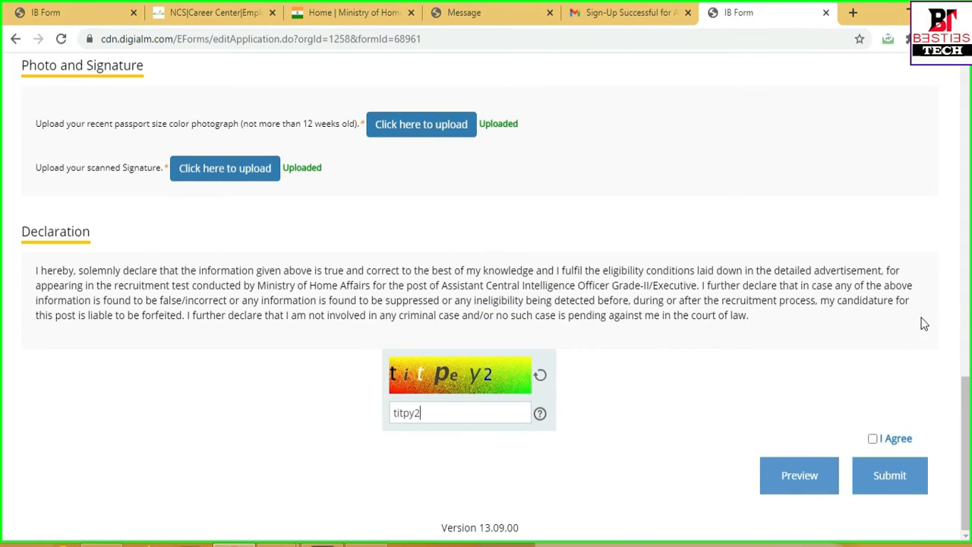
Agree to the declaration and submit the completed application form, confirming the submission
mouse_move(965, 415)
left_mouse_down()
mouse_move(961, 342)
mouse_move(966, 485)
left_mouse_up()
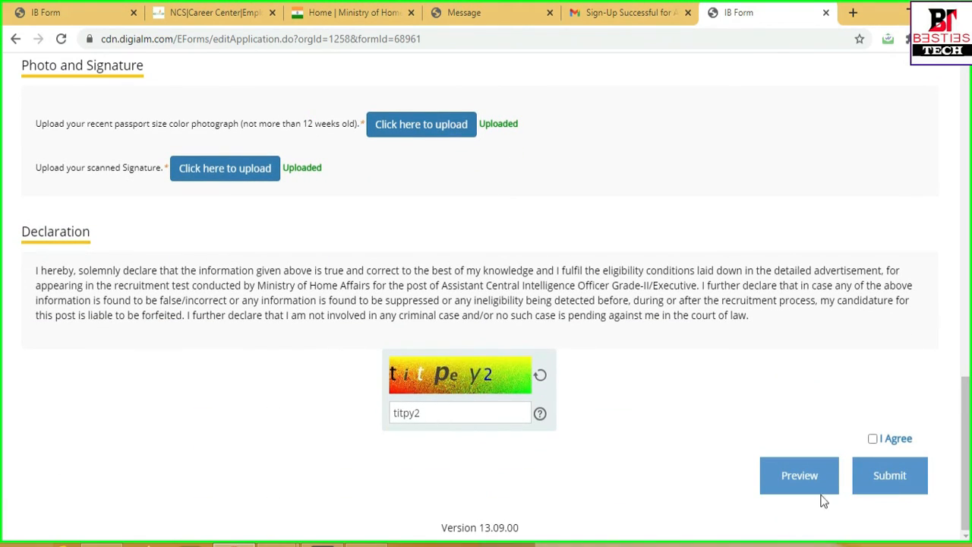
left_click(871, 439)
left_click(885, 487)
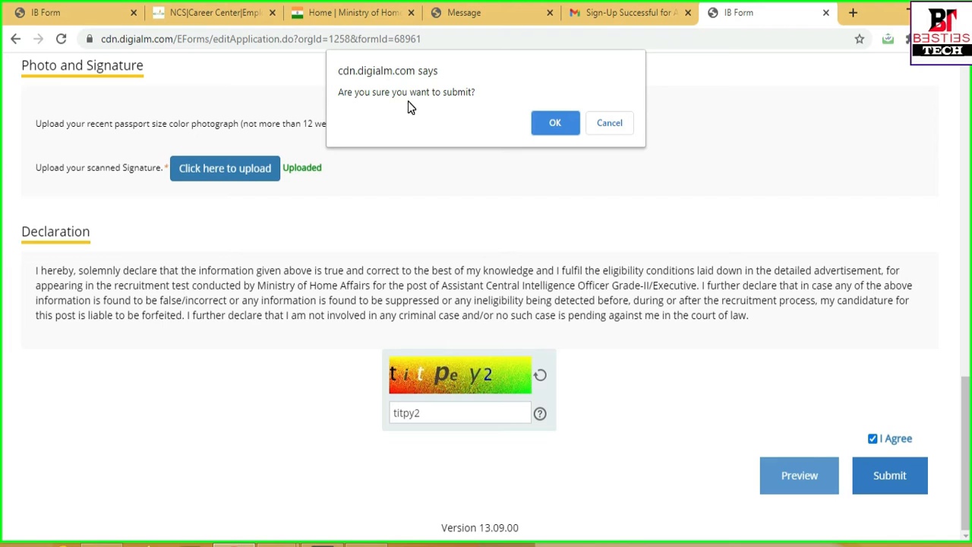
left_click(544, 120)
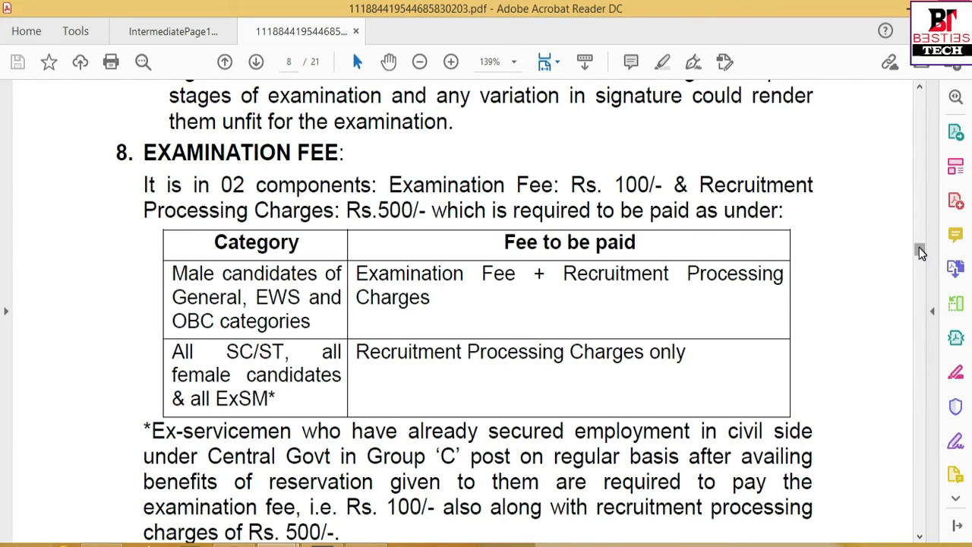
Check the examination fee rules and compare the bank charges of the net banking, card and other payment modes
scroll(923, 252, "down", 3)
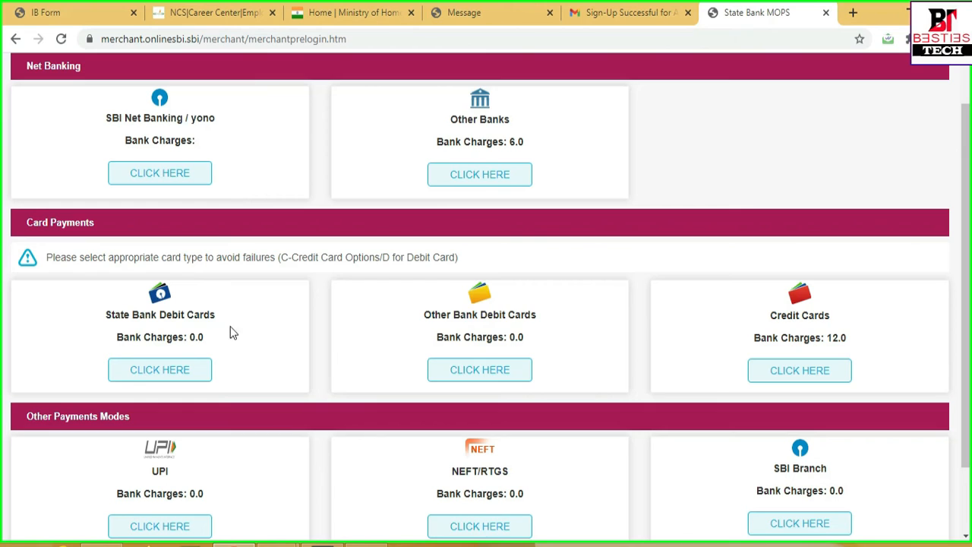
scroll(2, 334, "down", 1)
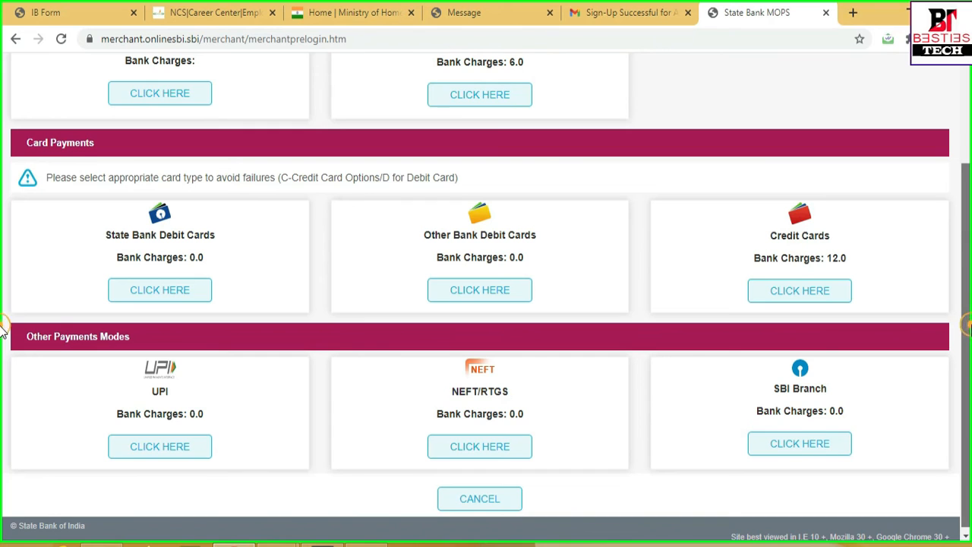
scroll(968, 313, "up", 1)
scroll(968, 313, "up", 1)
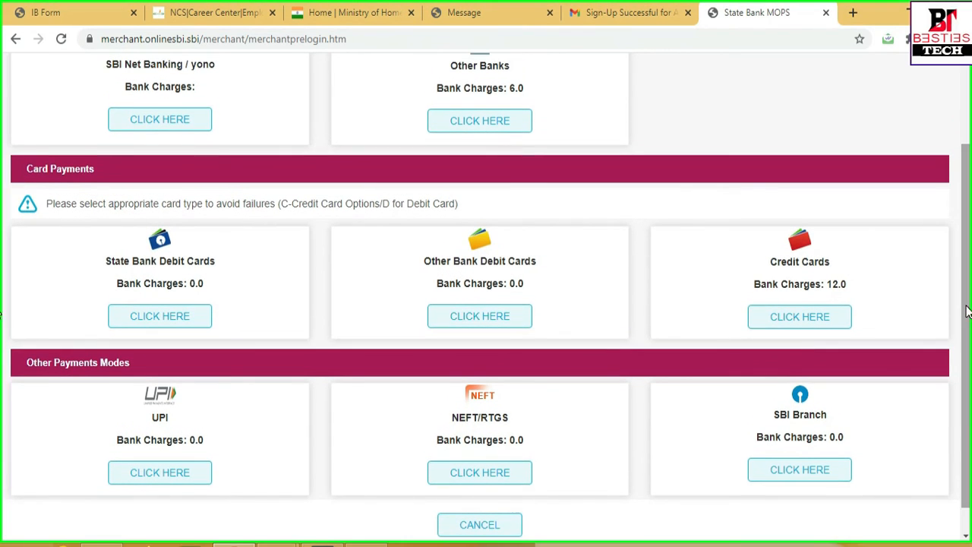
left_click(188, 284)
left_click_drag(188, 283, 211, 286)
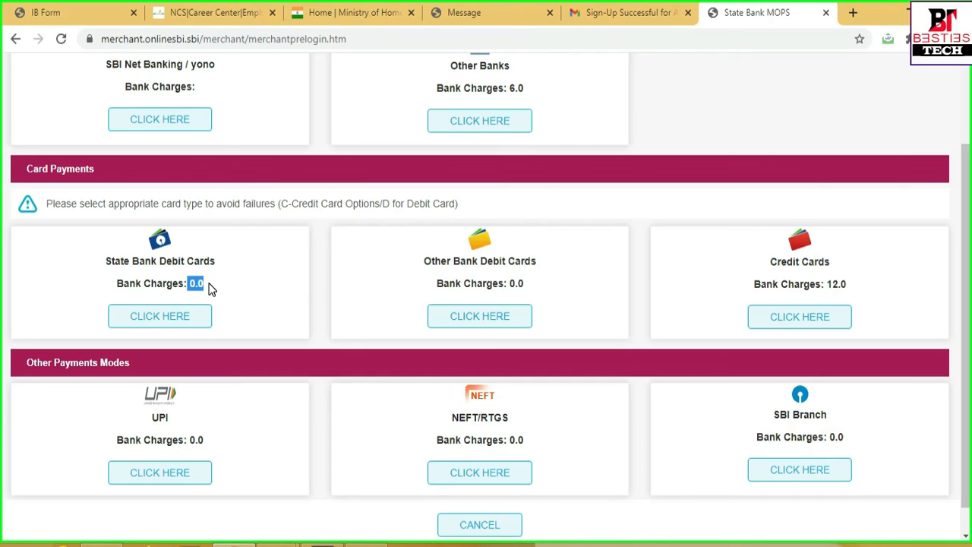
Choose State Bank Debit Cards as the payment mode and confirm the payment details on both confirmation pages
left_click(193, 324)
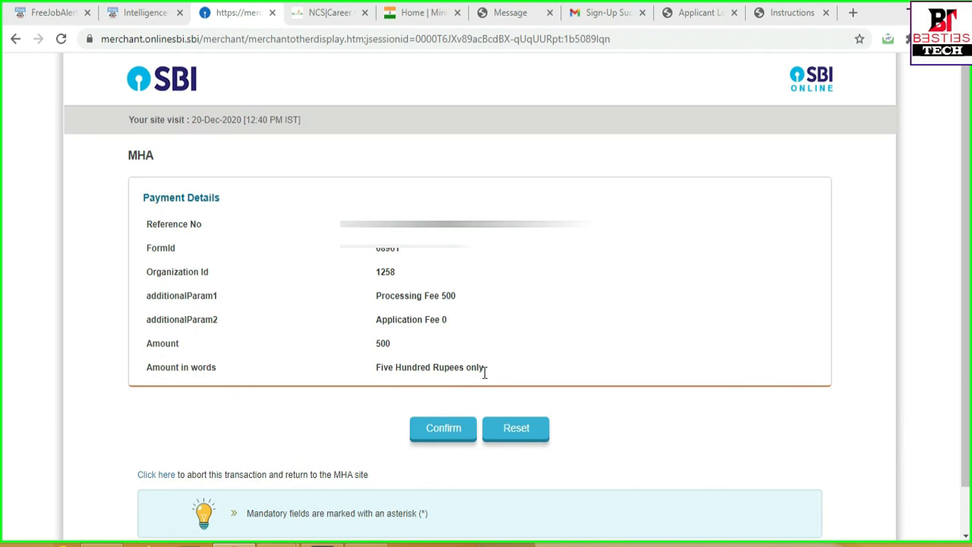
left_click(448, 437)
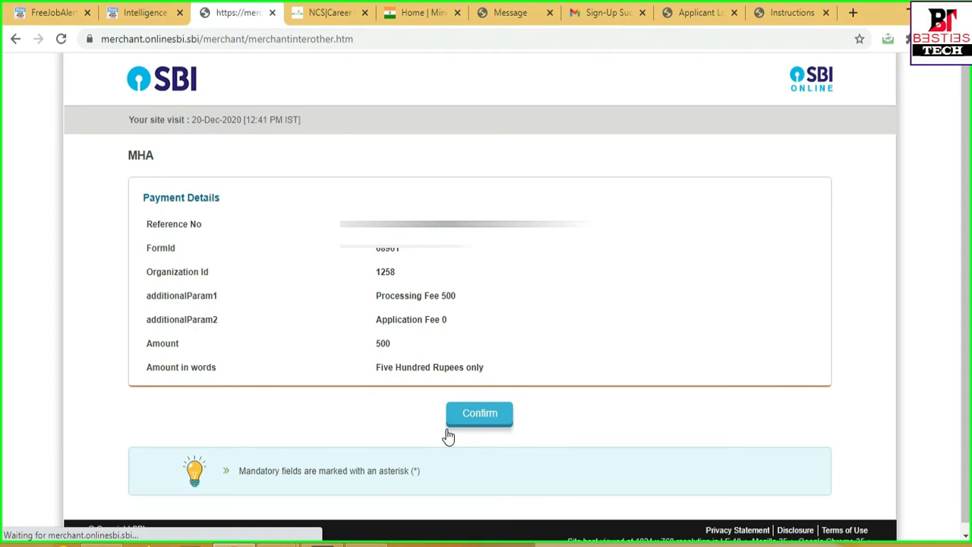
left_click(493, 418)
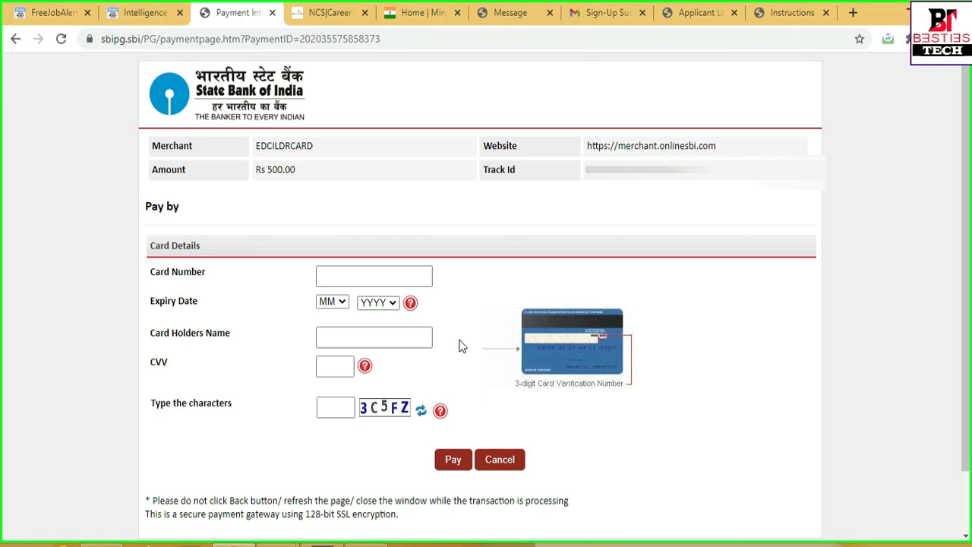
Go through the Card Details fields on the payment page, from the card number to the verification characters
left_click(393, 271)
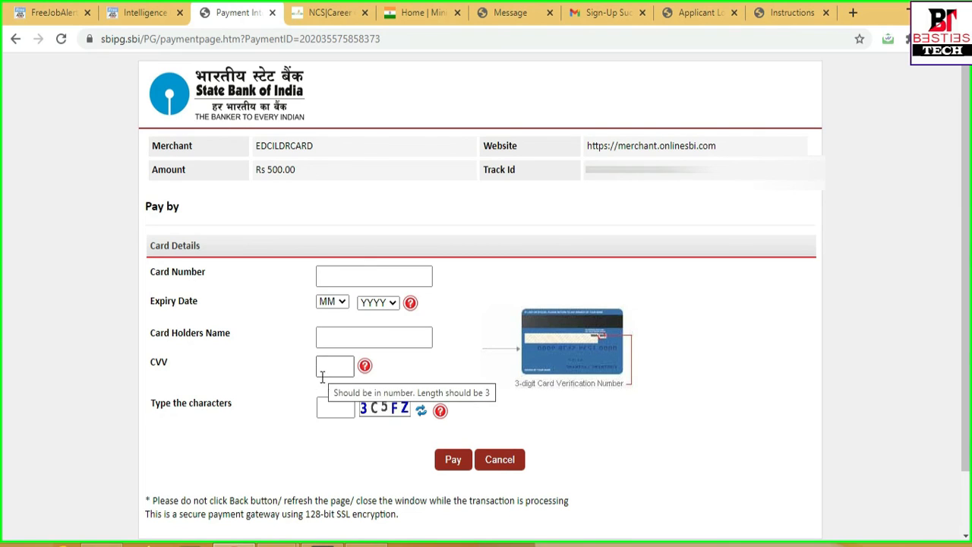
left_click(326, 409)
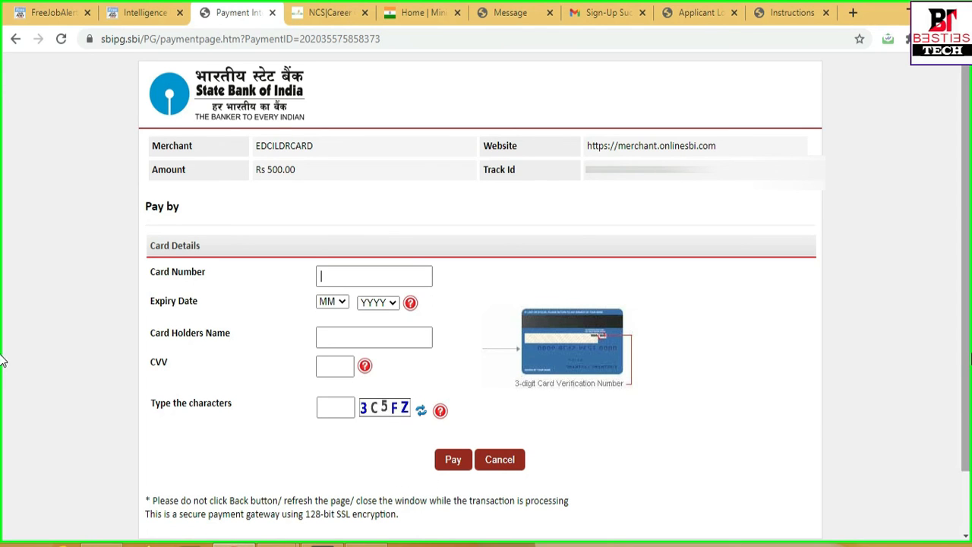
scroll(4, 353, "down", 1)
scroll(4, 346, "up", 1)
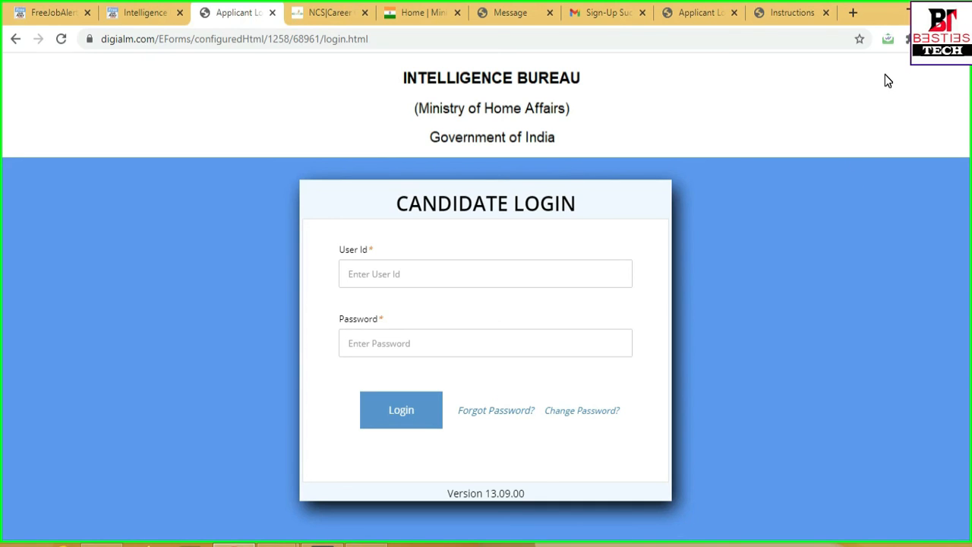
Switch to Adobe Acrobat Reader and read the application portal link and helpline contact details in IntermediatePage18122020_1.pdf
left_click(906, 8)
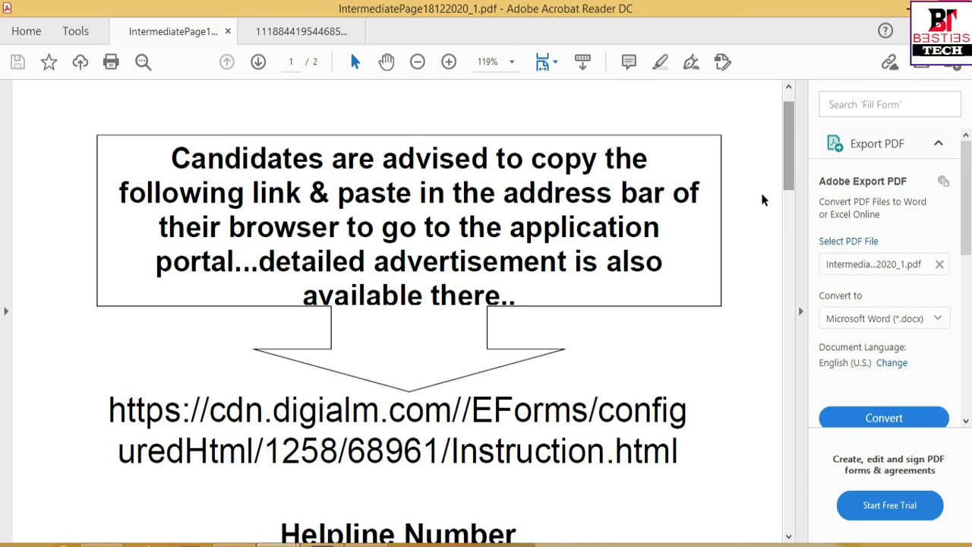
left_click_drag(788, 151, 788, 167)
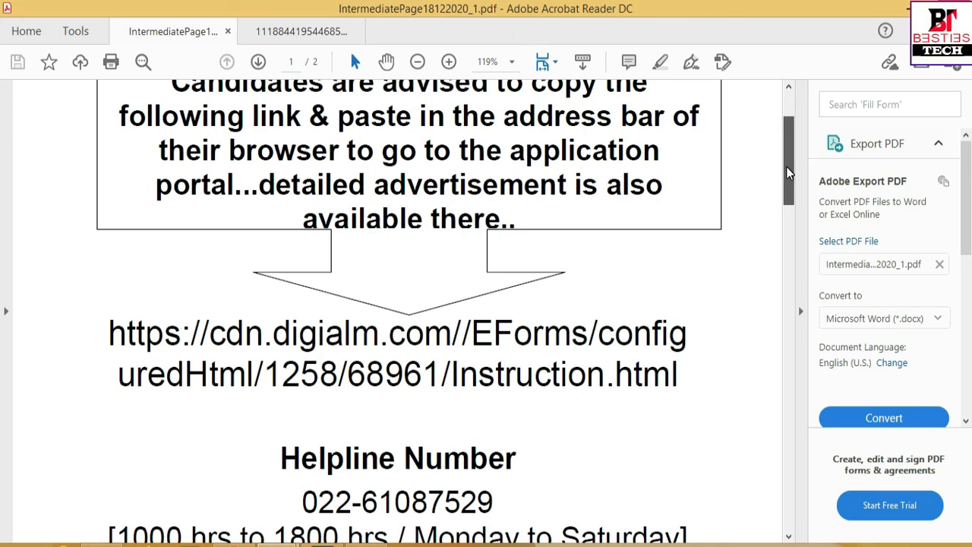
left_click_drag(786, 167, 784, 190)
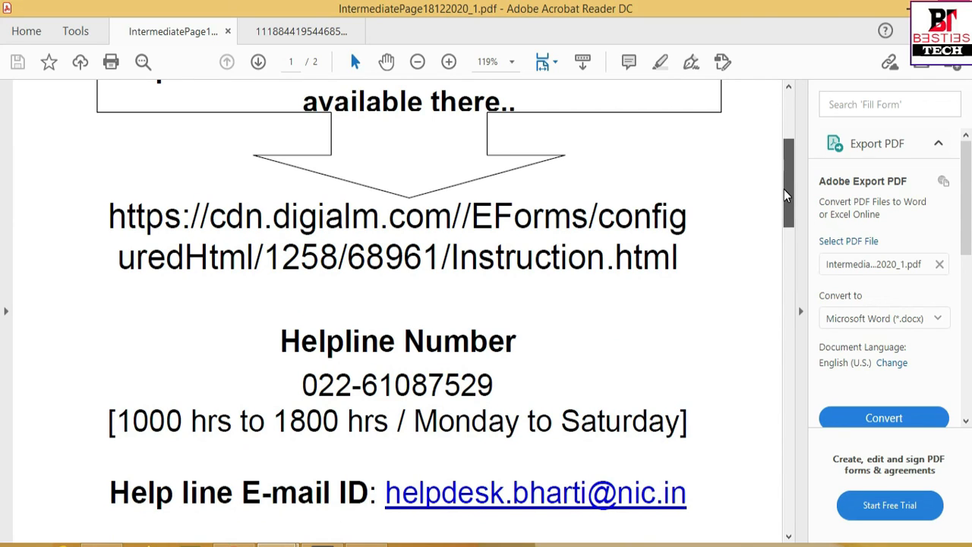